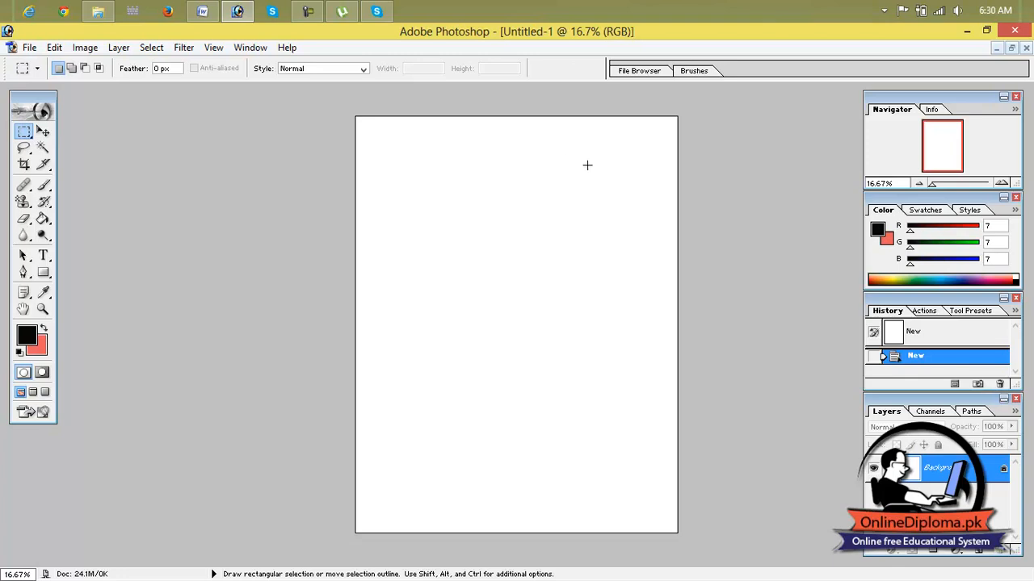
# Open the beautiful-personality-of-salman-khan-hd-wallpaper image and show it in a maximized document window.
pyautogui.click(29, 48)
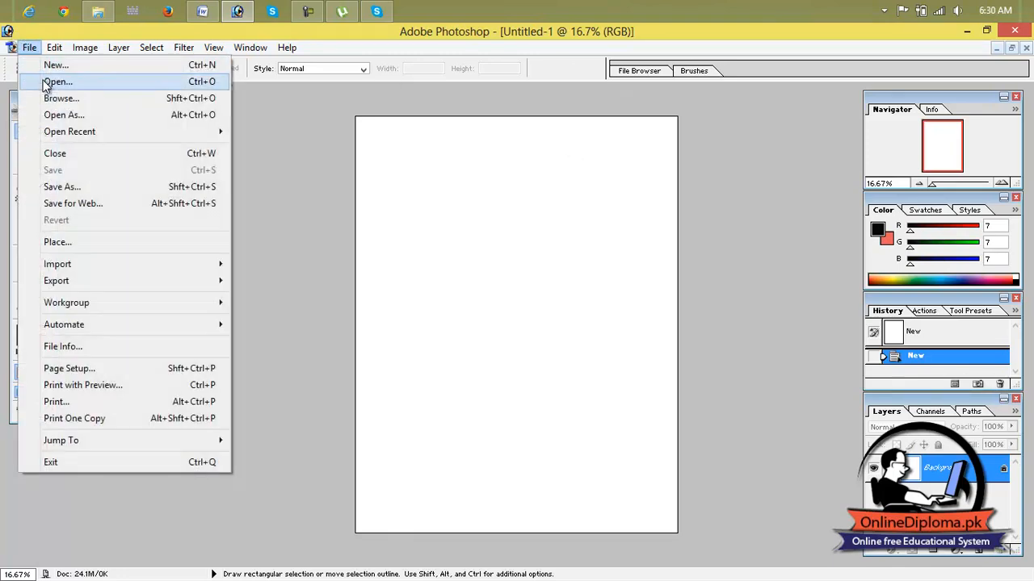
pyautogui.click(46, 80)
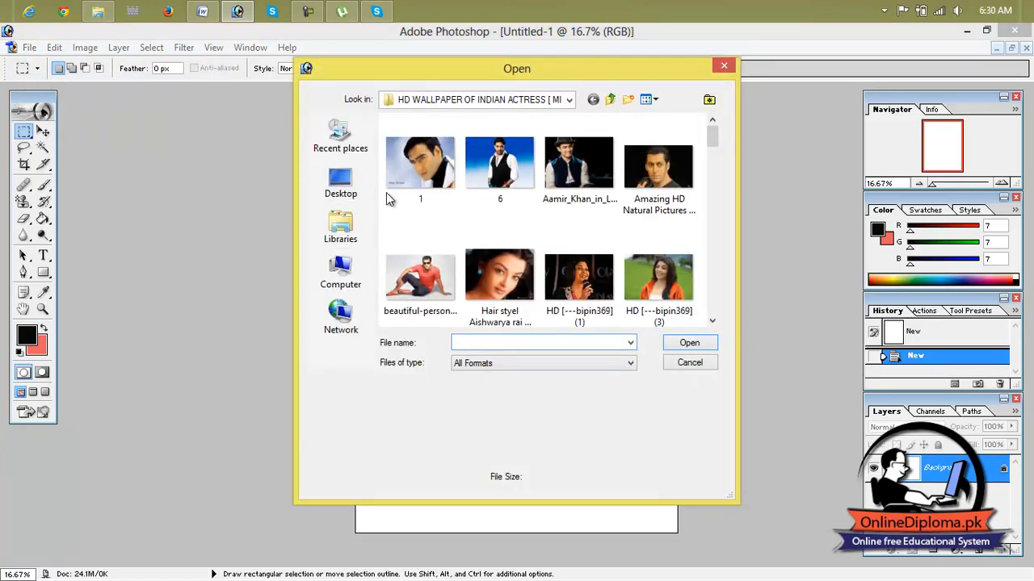
pyautogui.click(420, 166)
pyautogui.click(575, 174)
pyautogui.click(449, 253)
pyautogui.click(700, 344)
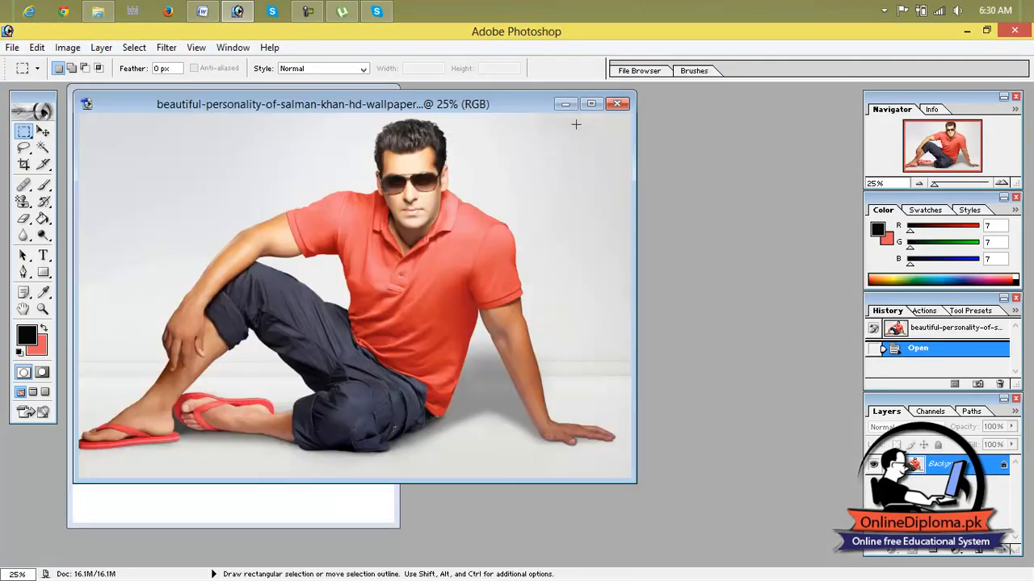
pyautogui.click(592, 105)
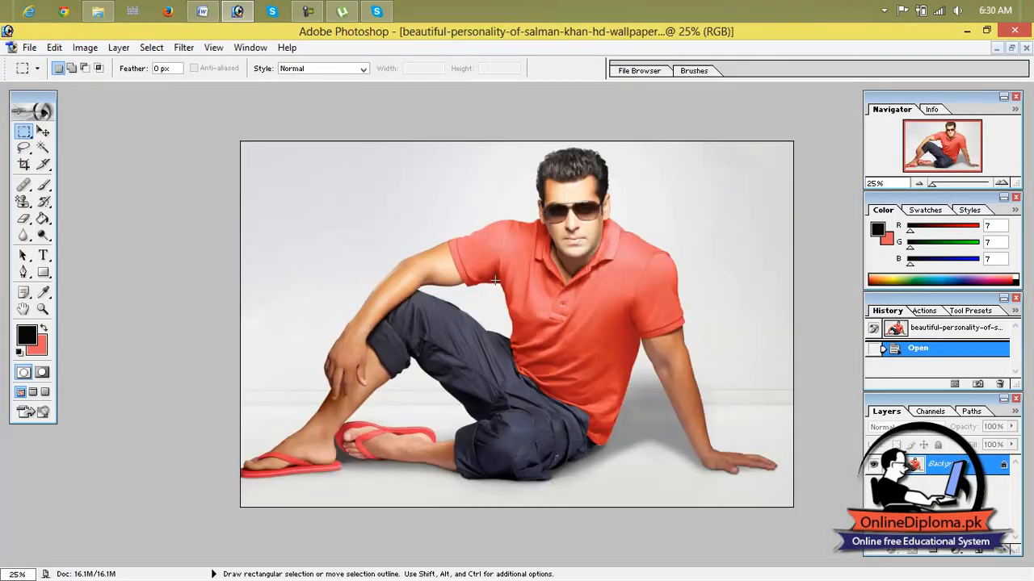
pyautogui.hotkey('ctrl', '0')
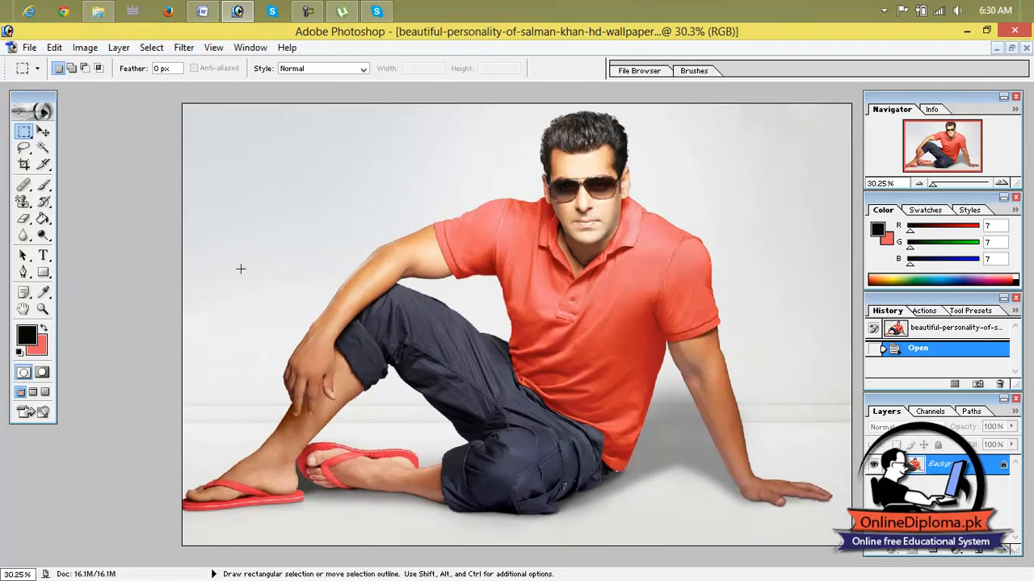
# Outline the whole seated man with a freeform Lasso selection and move the selected pixels slightly down.
pyautogui.click(25, 150)
pyautogui.click(59, 147)
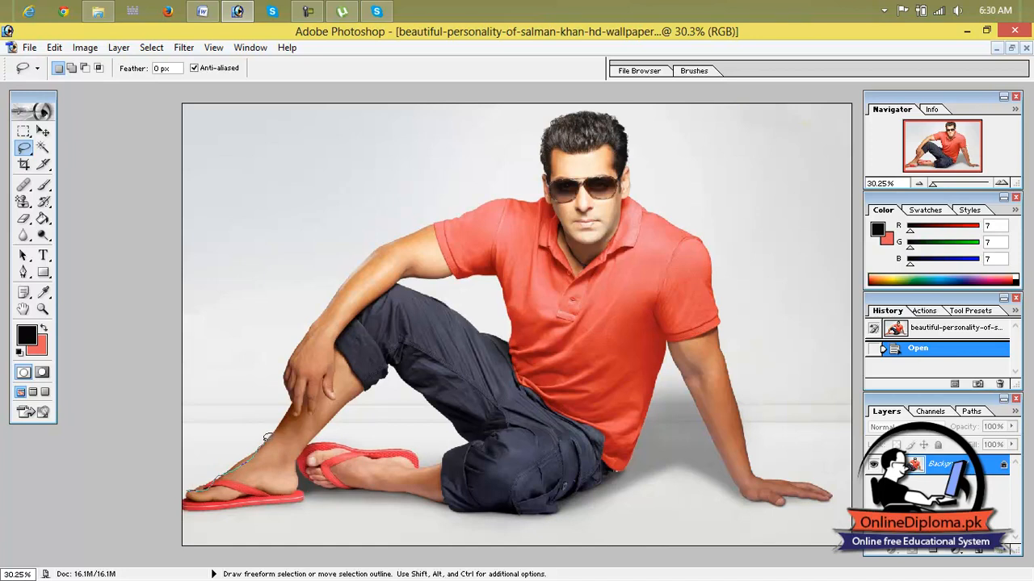
pyautogui.moveTo(288, 333)
pyautogui.mouseDown()
pyautogui.moveTo(394, 224)
pyautogui.moveTo(598, 103)
pyautogui.moveTo(690, 172)
pyautogui.moveTo(746, 260)
pyautogui.moveTo(831, 442)
pyautogui.moveTo(843, 507)
pyautogui.moveTo(804, 537)
pyautogui.moveTo(378, 529)
pyautogui.moveTo(204, 506)
pyautogui.moveTo(192, 486)
pyautogui.mouseUp()
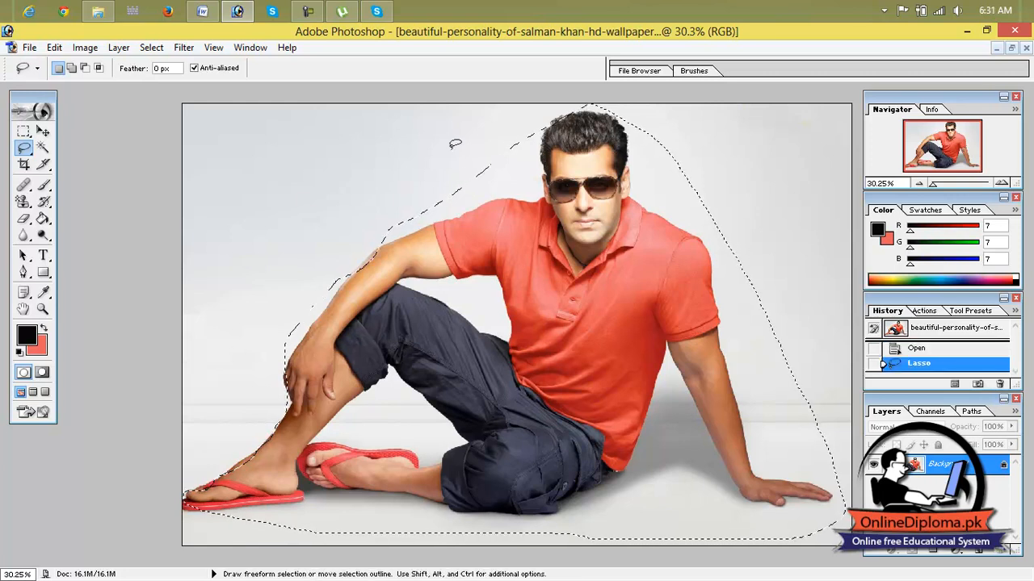
pyautogui.click(43, 131)
pyautogui.moveTo(573, 279)
pyautogui.mouseDown()
pyautogui.moveTo(550, 355)
pyautogui.moveTo(557, 307)
pyautogui.moveTo(634, 259)
pyautogui.mouseUp()
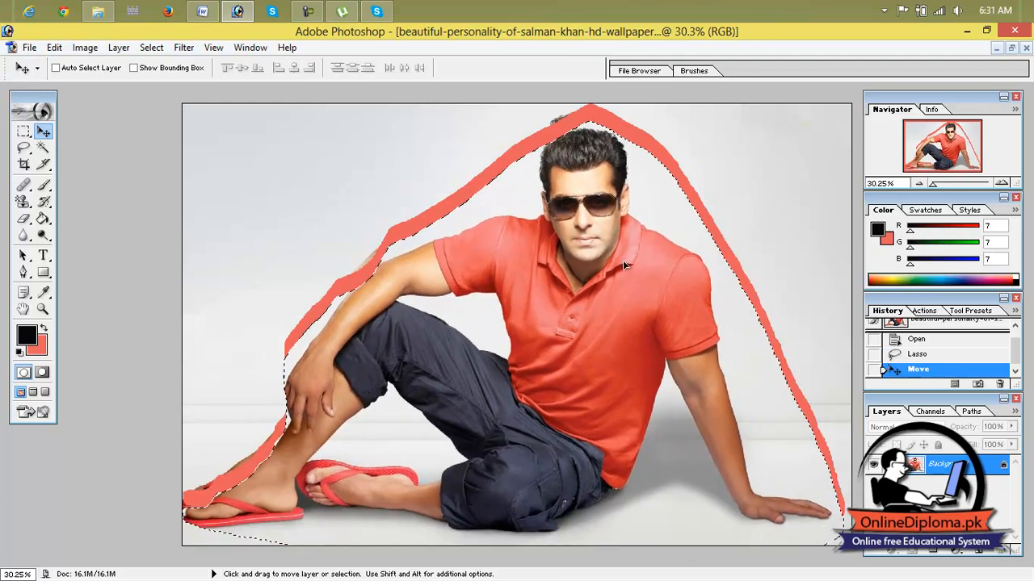
# Draw freeform Lasso selections in the empty background beside the man and shift the last round outline down and left.
pyautogui.click(26, 163)
pyautogui.click(23, 147)
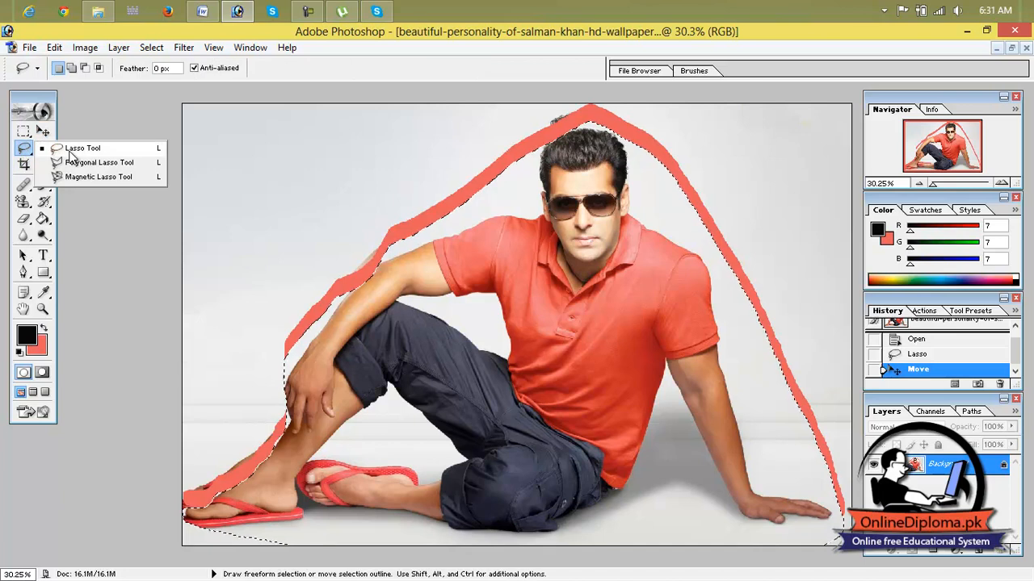
pyautogui.click(73, 148)
pyautogui.moveTo(262, 151)
pyautogui.mouseDown()
pyautogui.moveTo(293, 205)
pyautogui.moveTo(279, 236)
pyautogui.moveTo(249, 234)
pyautogui.moveTo(189, 197)
pyautogui.moveTo(209, 156)
pyautogui.moveTo(266, 148)
pyautogui.mouseUp()
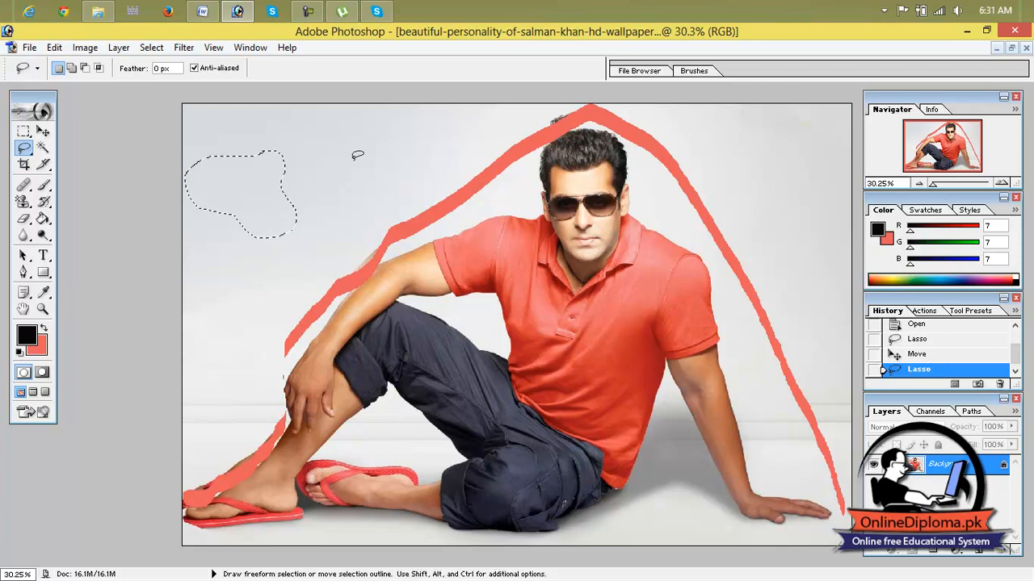
pyautogui.moveTo(365, 130)
pyautogui.mouseDown()
pyautogui.moveTo(409, 135)
pyautogui.moveTo(419, 172)
pyautogui.moveTo(368, 183)
pyautogui.moveTo(357, 172)
pyautogui.moveTo(368, 129)
pyautogui.mouseUp()
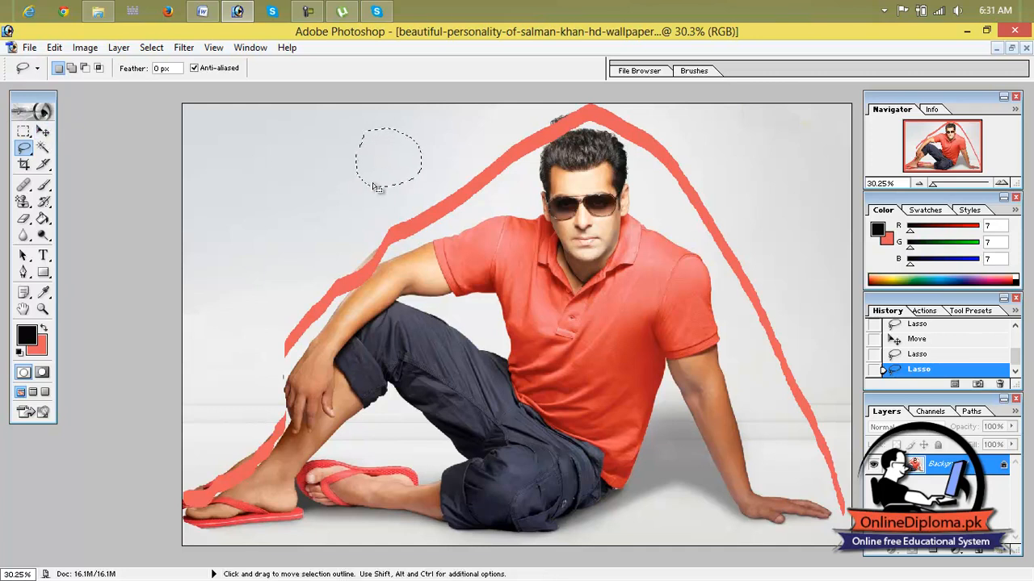
pyautogui.moveTo(377, 165)
pyautogui.mouseDown()
pyautogui.moveTo(280, 211)
pyautogui.moveTo(359, 207)
pyautogui.mouseUp()
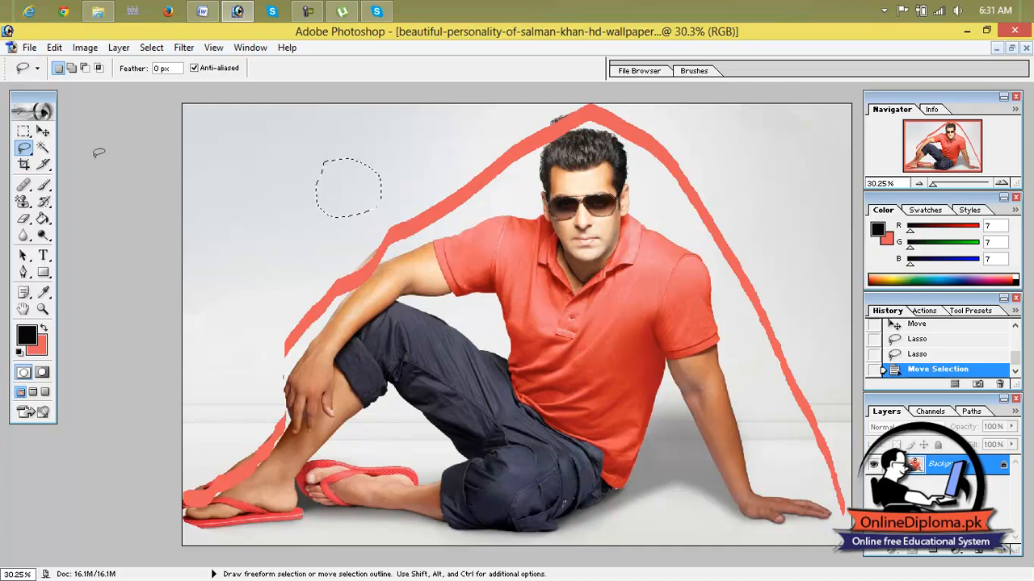
# Revert the image to its opened state in the history.
pyautogui.click(901, 342)
pyautogui.scroll(2, 901, 342)
pyautogui.click(900, 340)
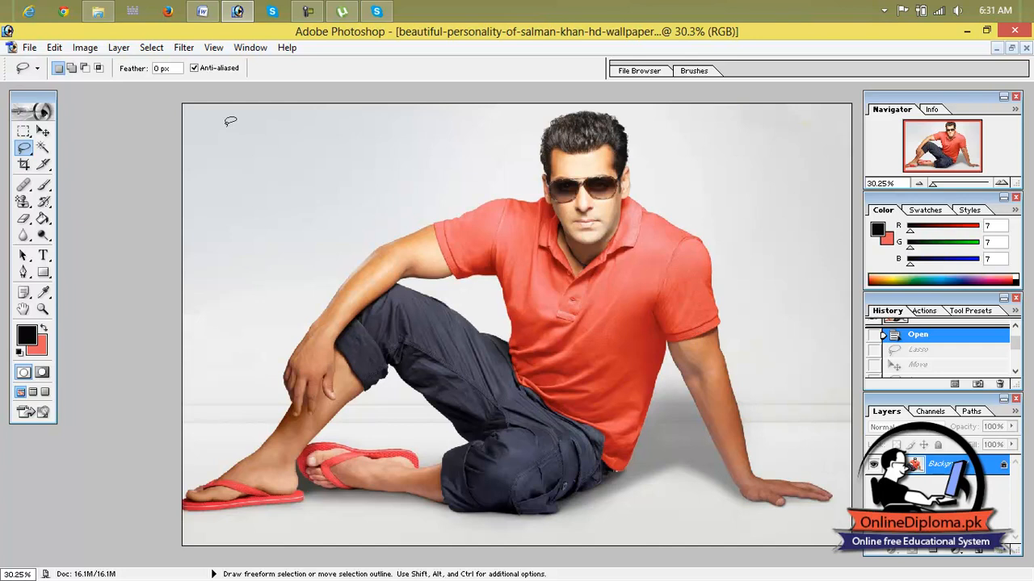
# Fill a freeform Lasso selection in the upper-left background with the black foreground colour, deselect it and revert the image to its opened state.
pyautogui.moveTo(225, 122)
pyautogui.mouseDown()
pyautogui.moveTo(272, 128)
pyautogui.moveTo(393, 167)
pyautogui.mouseUp()
pyautogui.moveTo(306, 245)
pyautogui.mouseDown()
pyautogui.moveTo(245, 268)
pyautogui.moveTo(219, 224)
pyautogui.mouseUp()
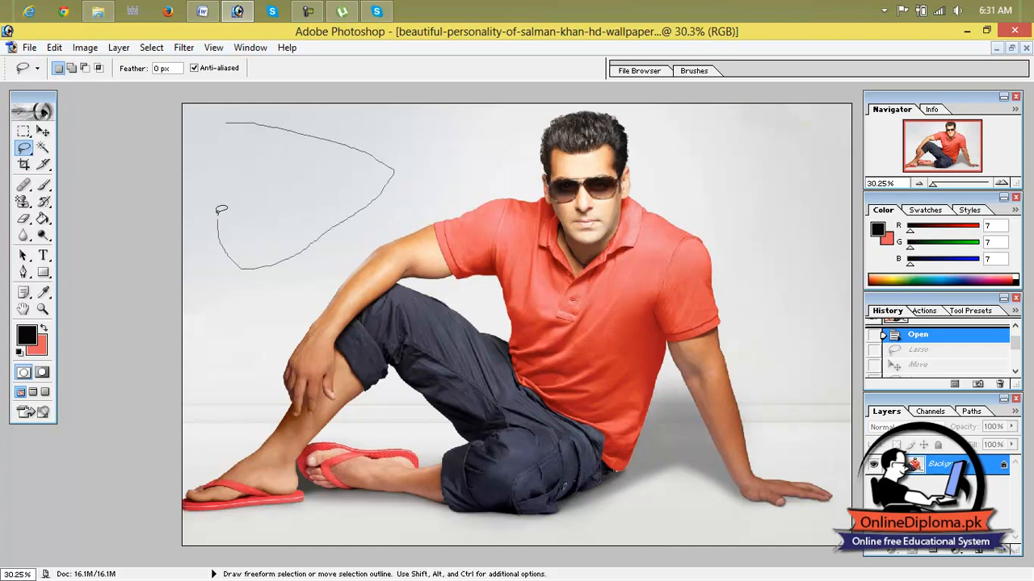
pyautogui.moveTo(204, 142)
pyautogui.mouseDown()
pyautogui.moveTo(219, 122)
pyautogui.moveTo(234, 122)
pyautogui.mouseUp()
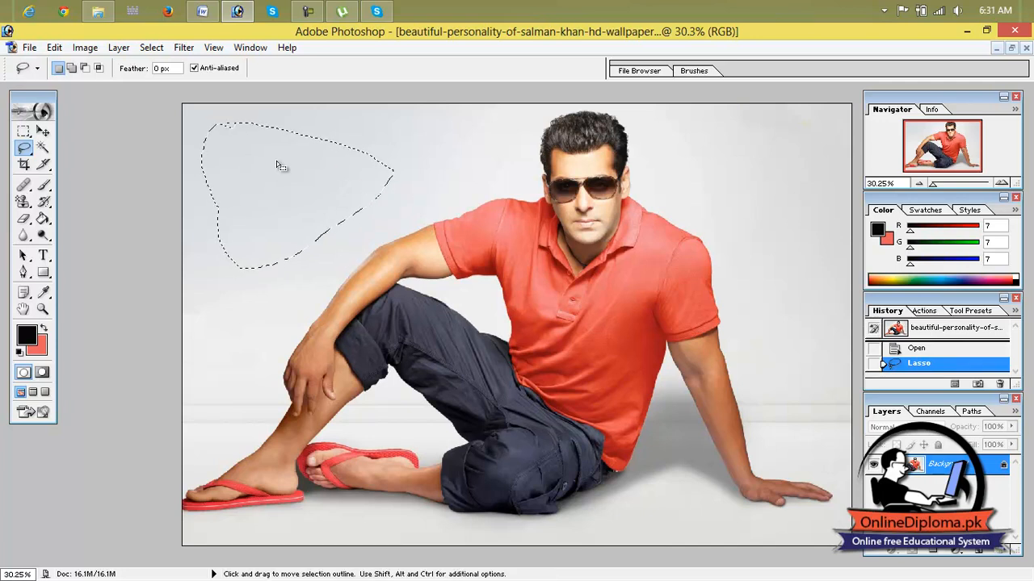
pyautogui.hotkey('alt', 'Delete')
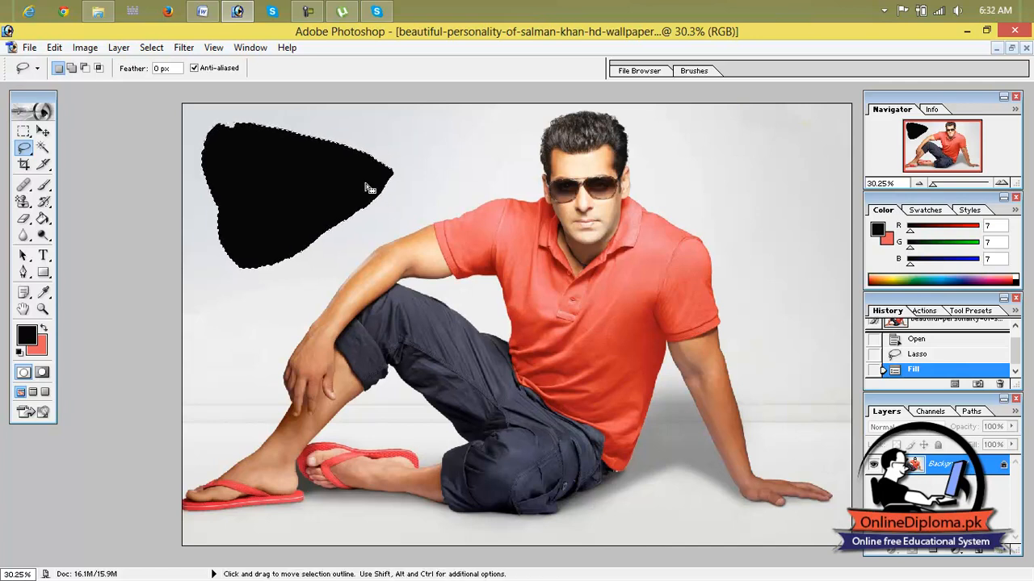
pyautogui.click(325, 175)
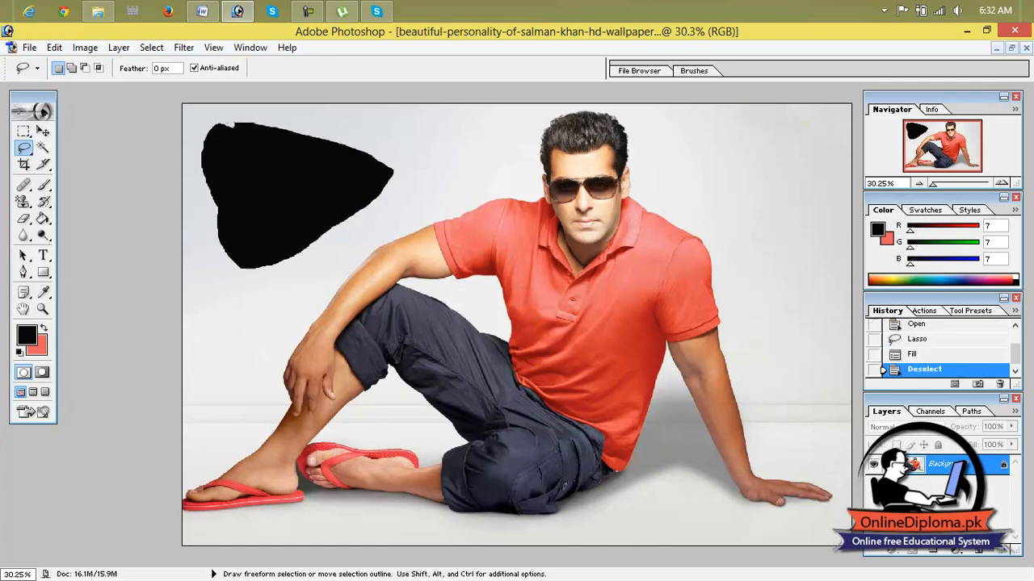
pyautogui.scroll(3, 888, 355)
pyautogui.click(899, 345)
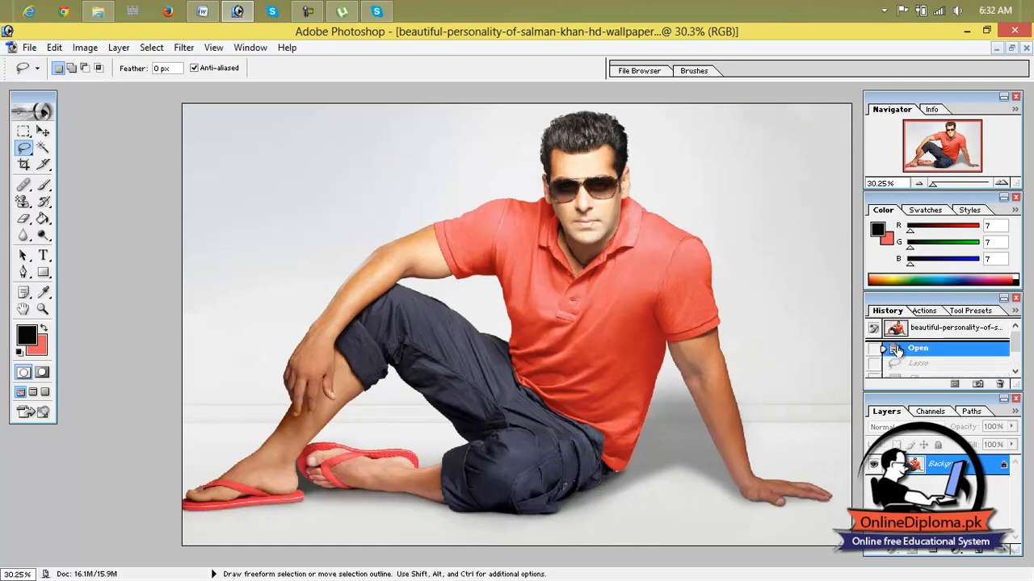
# Trace the man's outline with the Polygonal Lasso from the foot up the shin and around the hand to the forearm.
pyautogui.click(30, 148)
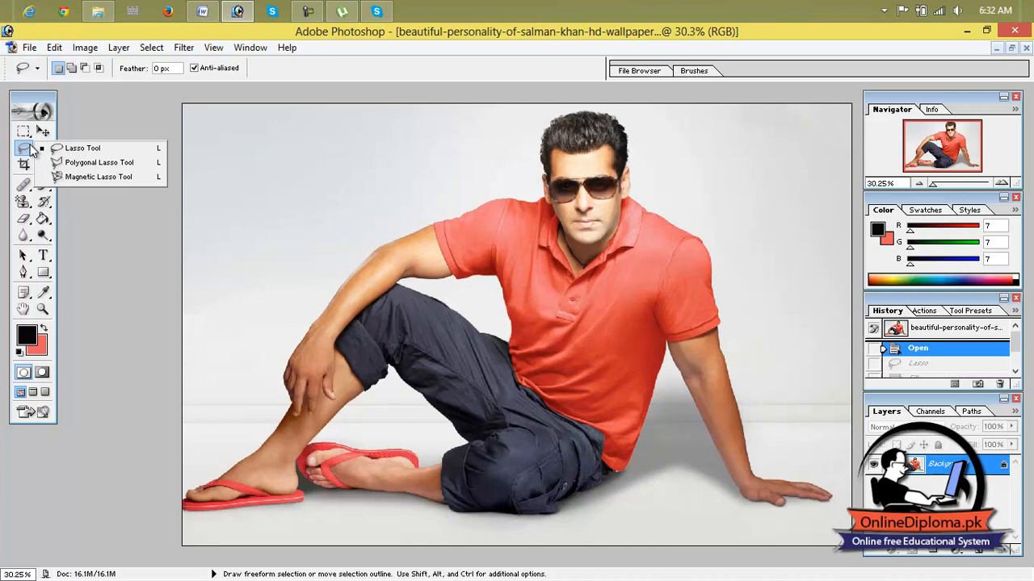
pyautogui.click(101, 163)
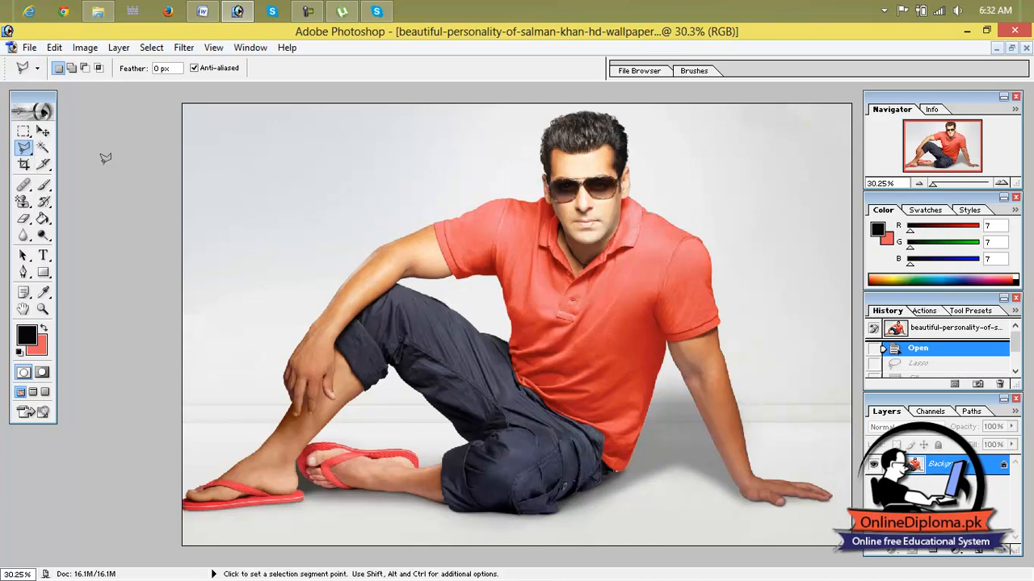
pyautogui.click(195, 489)
pyautogui.keyDown('ctrl'); pyautogui.click(326, 331); pyautogui.keyUp('ctrl')
pyautogui.keyDown('ctrl'); pyautogui.click(326, 331); pyautogui.keyUp('ctrl')
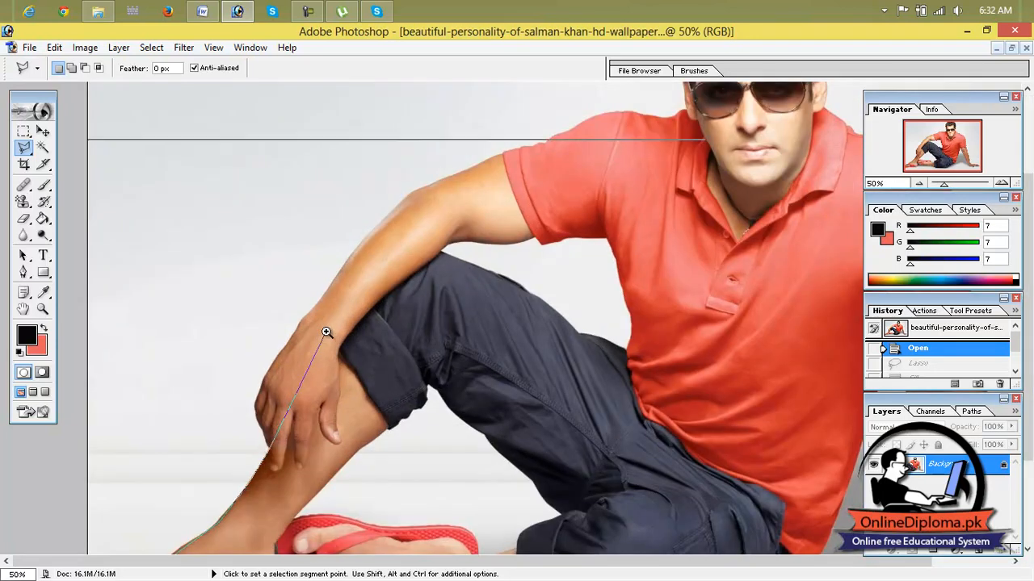
pyautogui.keyDown('ctrl'); pyautogui.click(326, 331); pyautogui.keyUp('ctrl')
pyautogui.keyDown('ctrl'); pyautogui.click(327, 330); pyautogui.keyUp('ctrl')
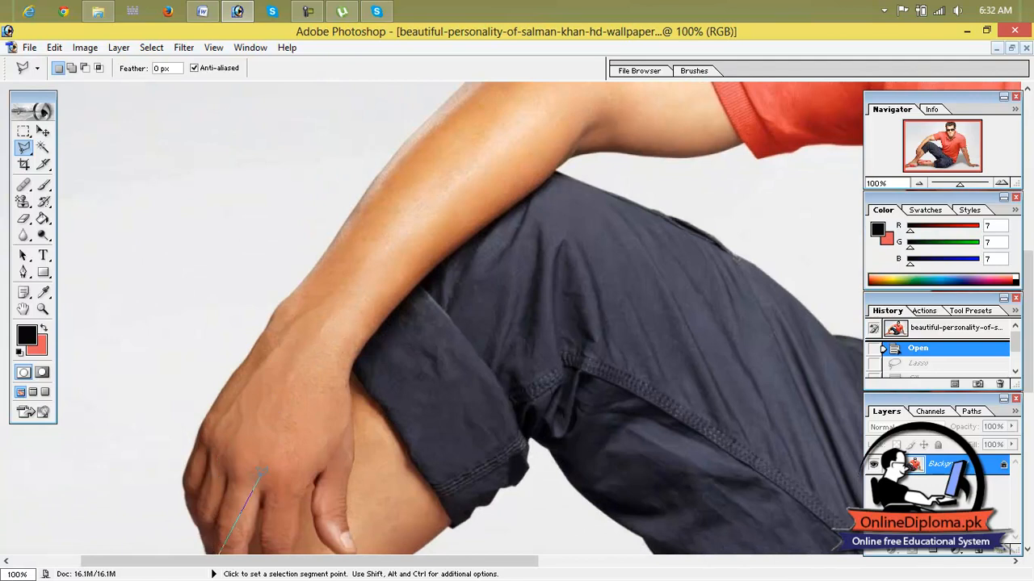
pyautogui.moveTo(261, 478); pyautogui.dragTo(353, 242)
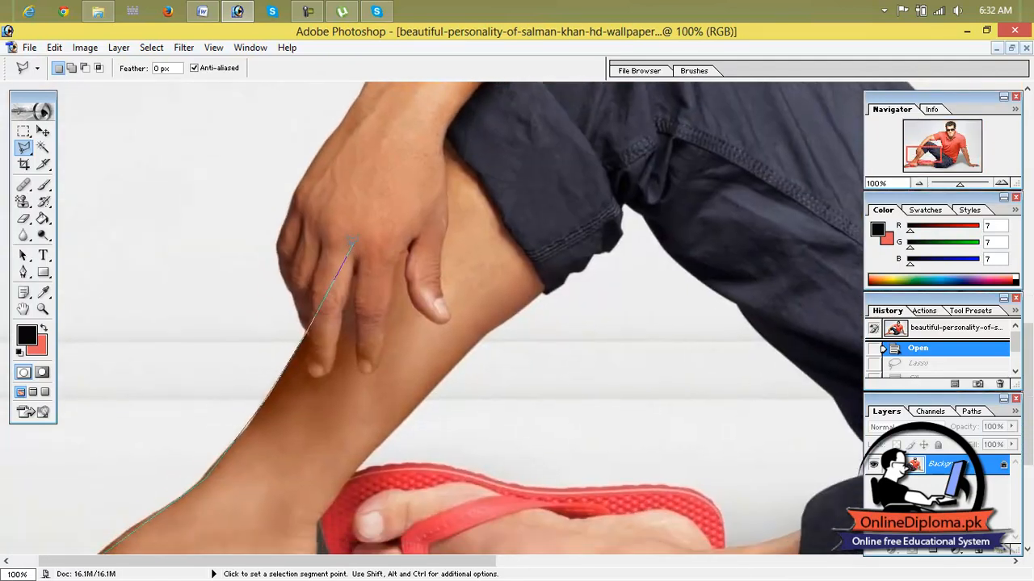
pyautogui.click(304, 328)
pyautogui.click(292, 194)
pyautogui.moveTo(348, 168); pyautogui.dragTo(286, 356)
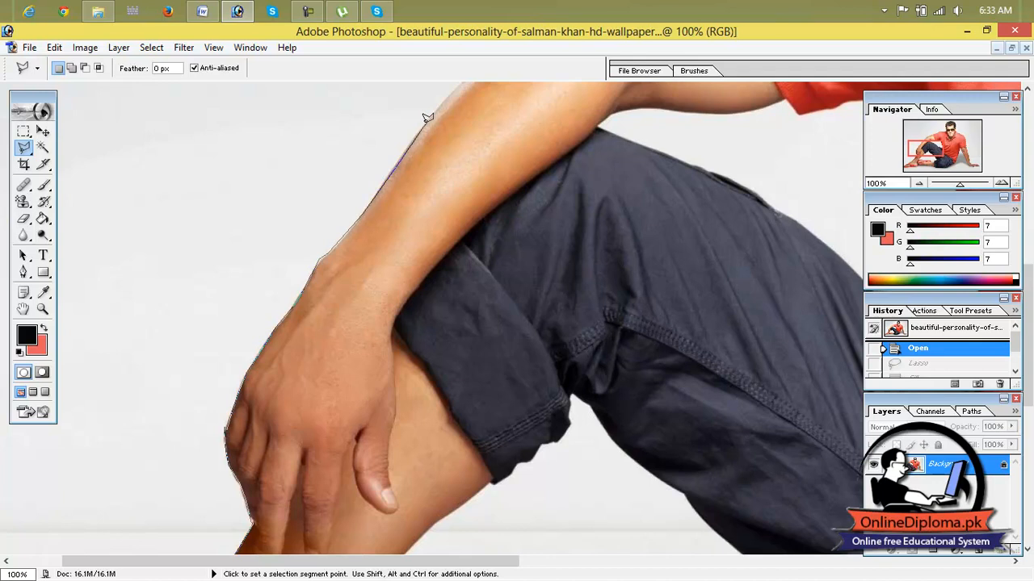
# Continue the polygonal outline along the upper edge of the forearm and upper arm to the shirt sleeve.
pyautogui.moveTo(428, 117); pyautogui.dragTo(396, 307)
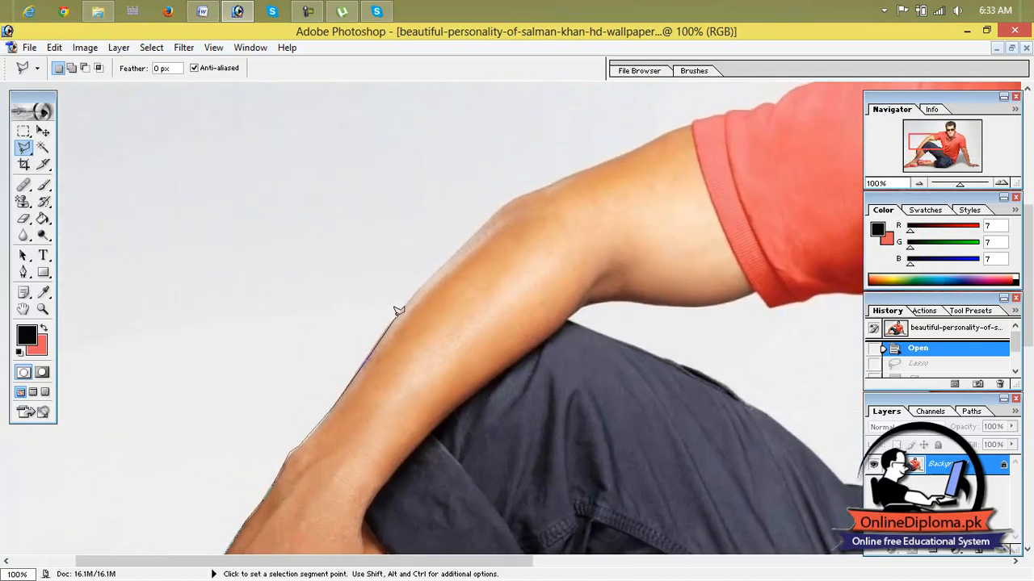
pyautogui.click(440, 265)
pyautogui.click(512, 198)
pyautogui.click(544, 187)
pyautogui.click(646, 143)
pyautogui.click(695, 121)
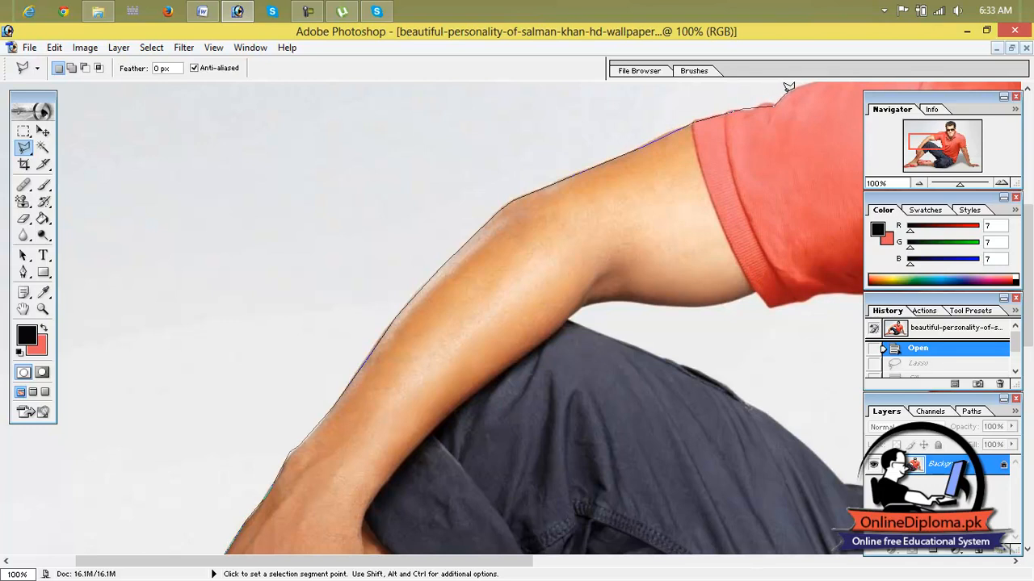
# Extend the polygonal outline over the sleeve to the shoulder, close it and undo the selection.
pyautogui.moveTo(784, 97)
pyautogui.mouseDown()
pyautogui.moveTo(445, 229)
pyautogui.moveTo(294, 317)
pyautogui.mouseUp()
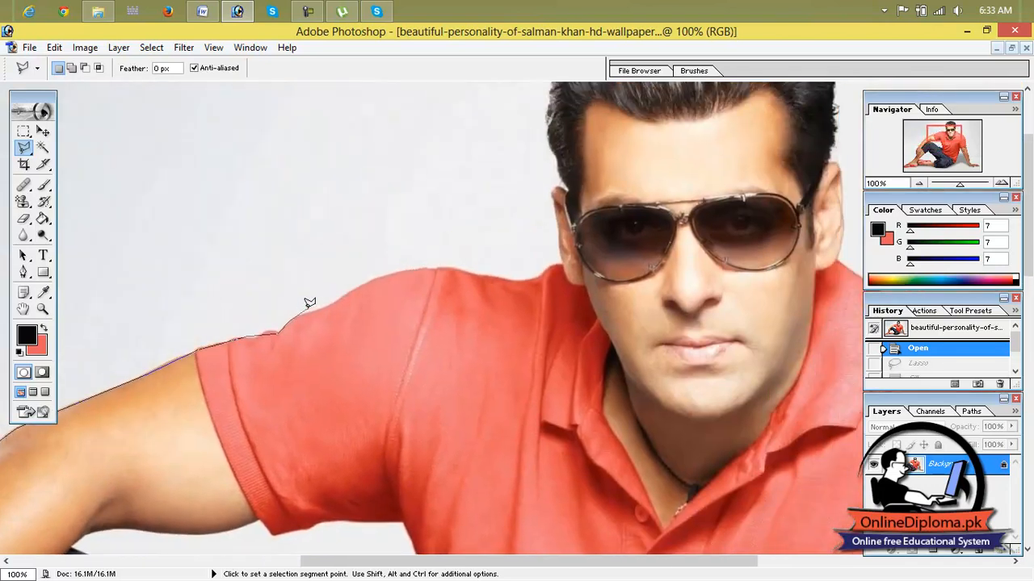
pyautogui.click(311, 312)
pyautogui.click(363, 285)
pyautogui.doubleClick(448, 272)
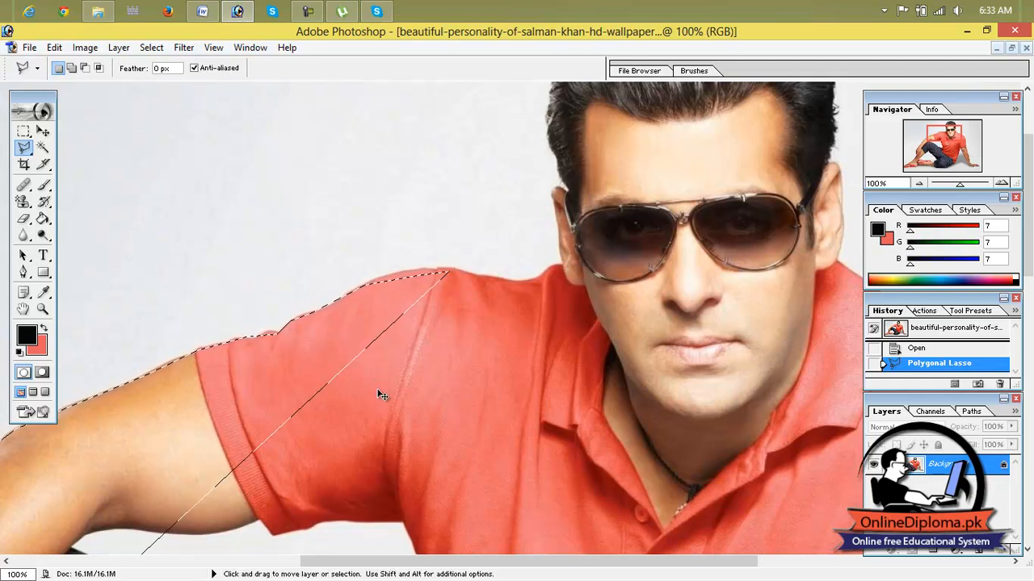
pyautogui.hotkey('ctrl', 'z')
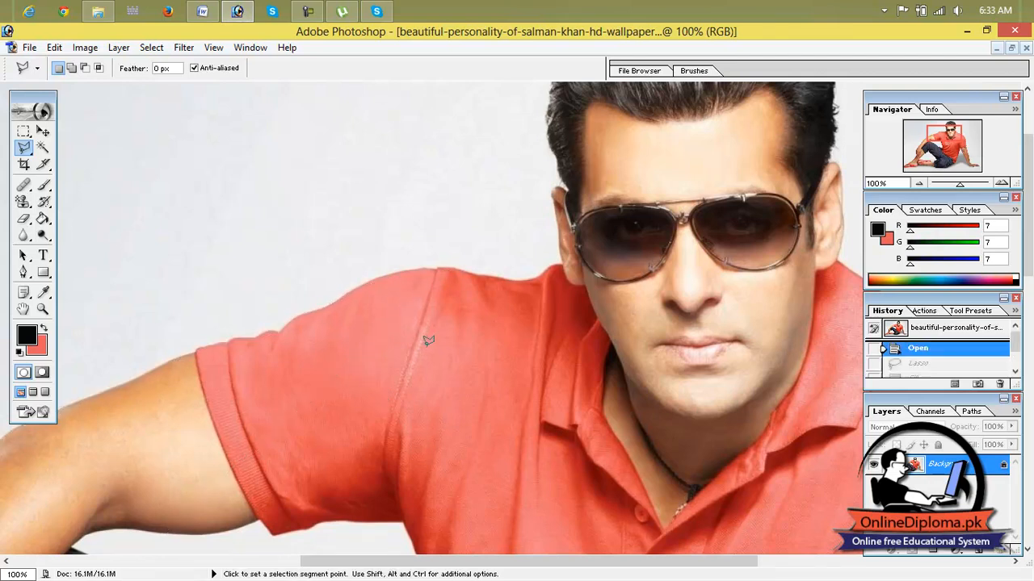
# Select the man's sunglasses by tracing around the frame and lenses with the Polygonal Lasso.
pyautogui.scroll(-5, 428, 341)
pyautogui.scroll(4, 428, 340)
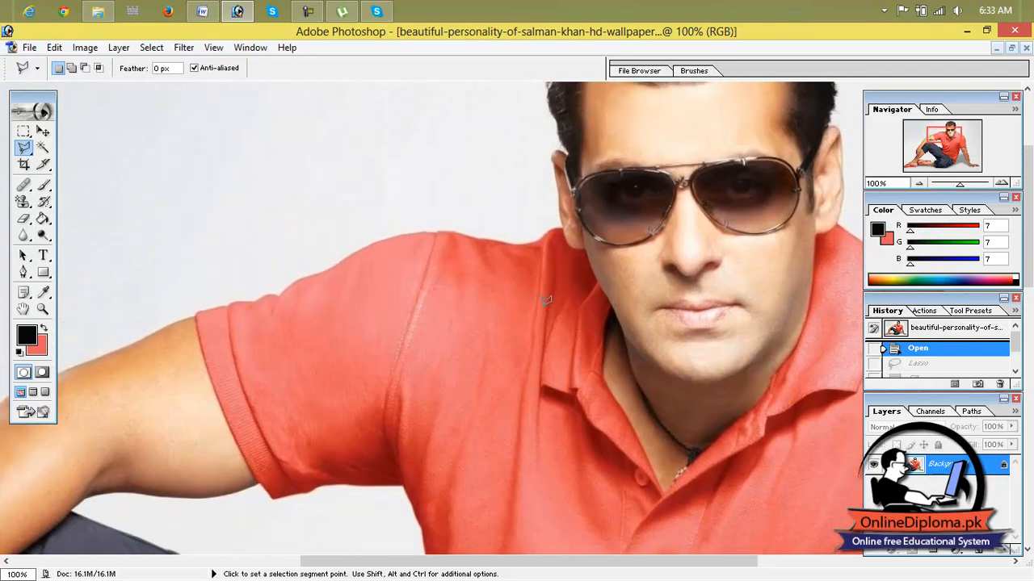
pyautogui.scroll(2, 599, 229)
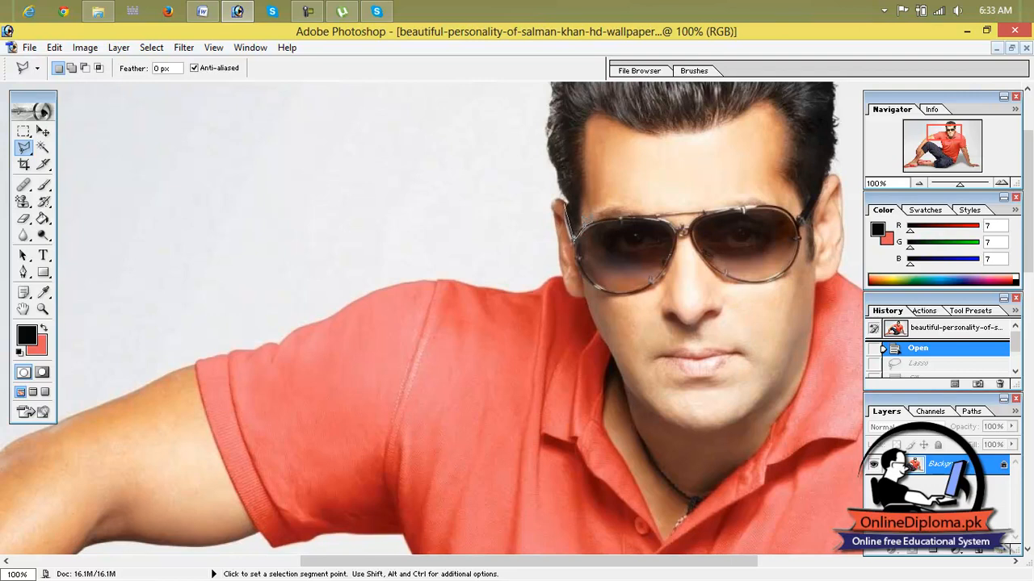
pyautogui.click(614, 216)
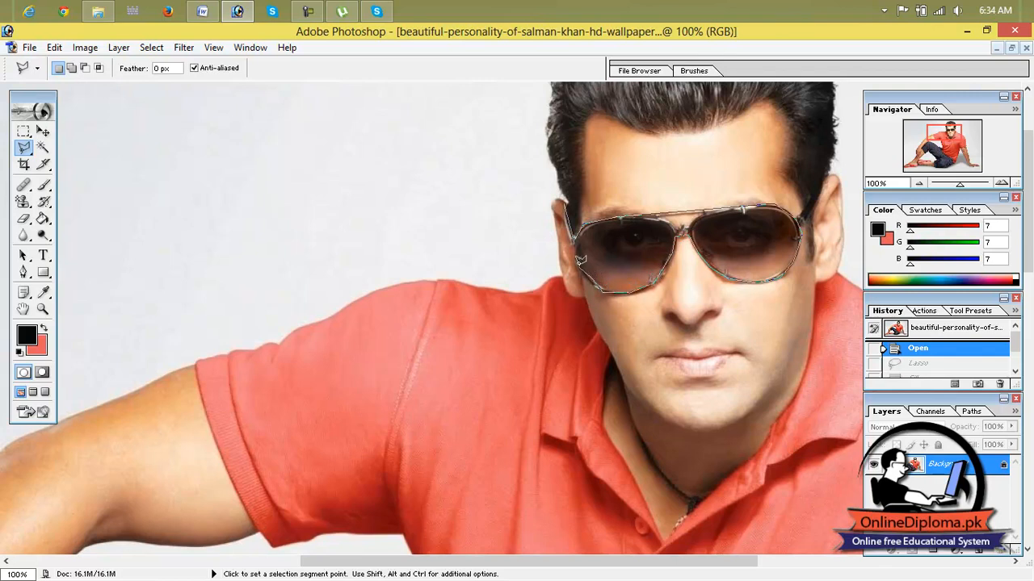
pyautogui.click(566, 198)
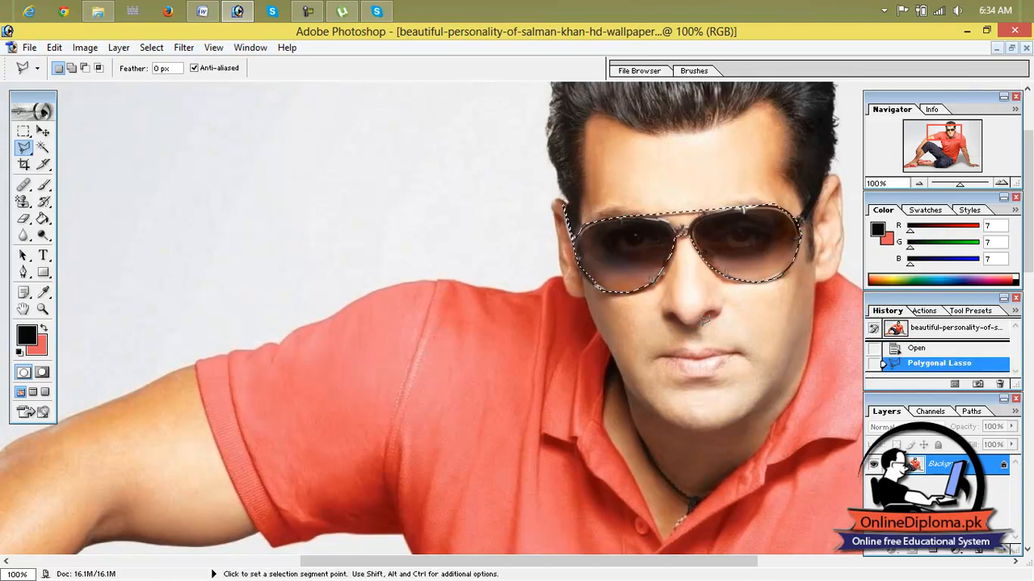
# Try to move the content of the locked background layer with the Move tool in the restored photo window.
pyautogui.click(1010, 49)
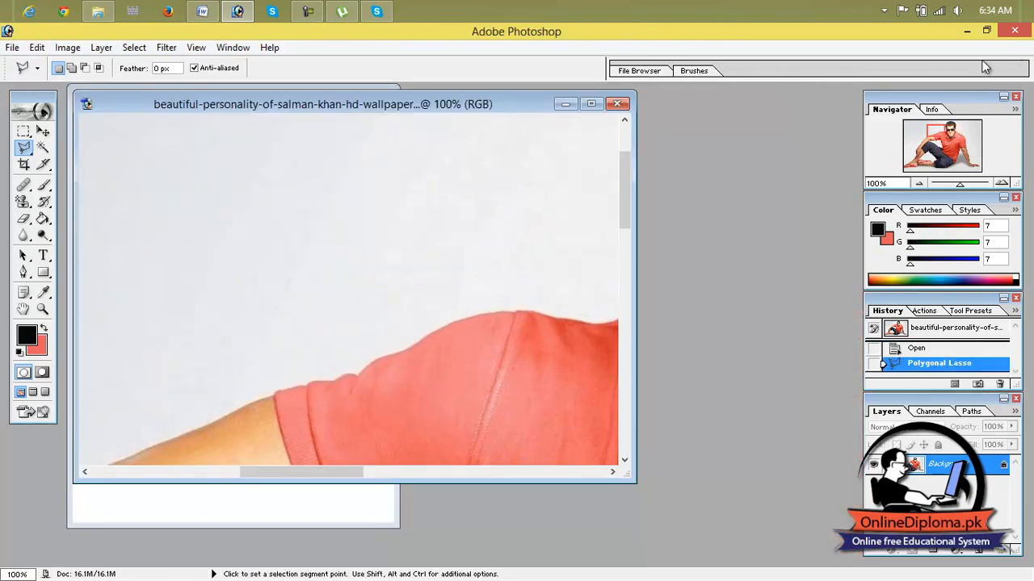
pyautogui.click(43, 131)
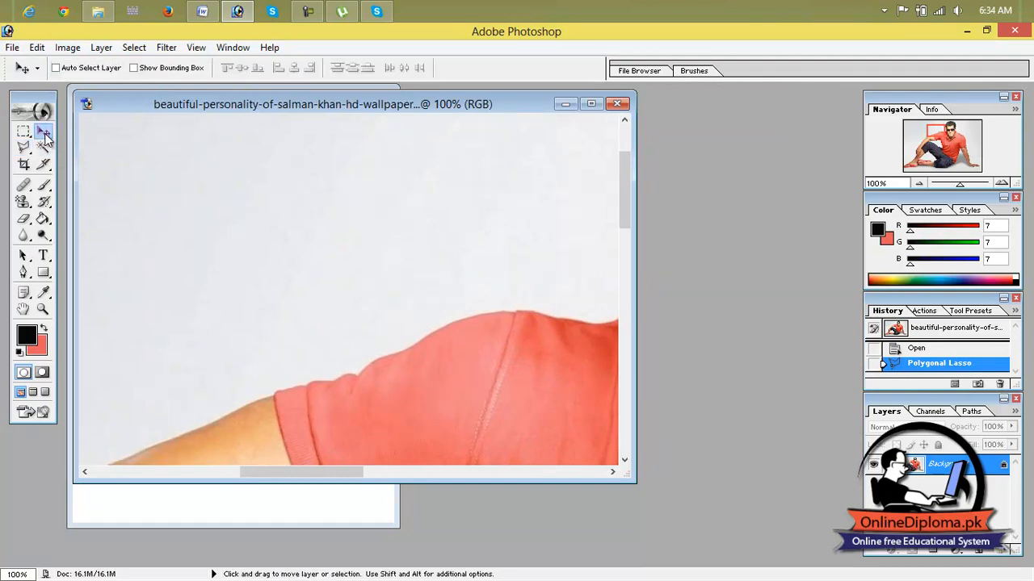
pyautogui.click(363, 344)
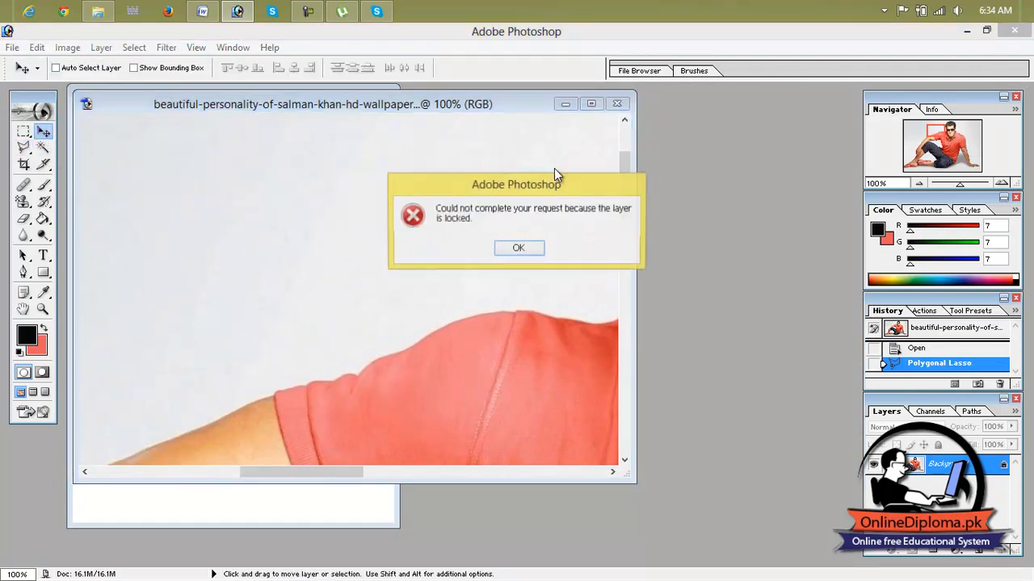
pyautogui.click(533, 252)
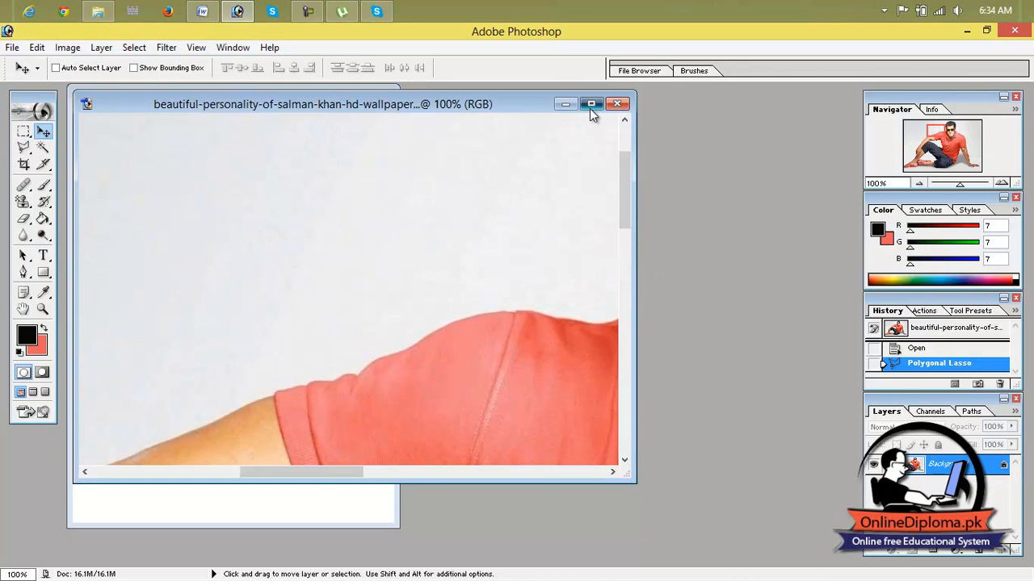
pyautogui.click(590, 105)
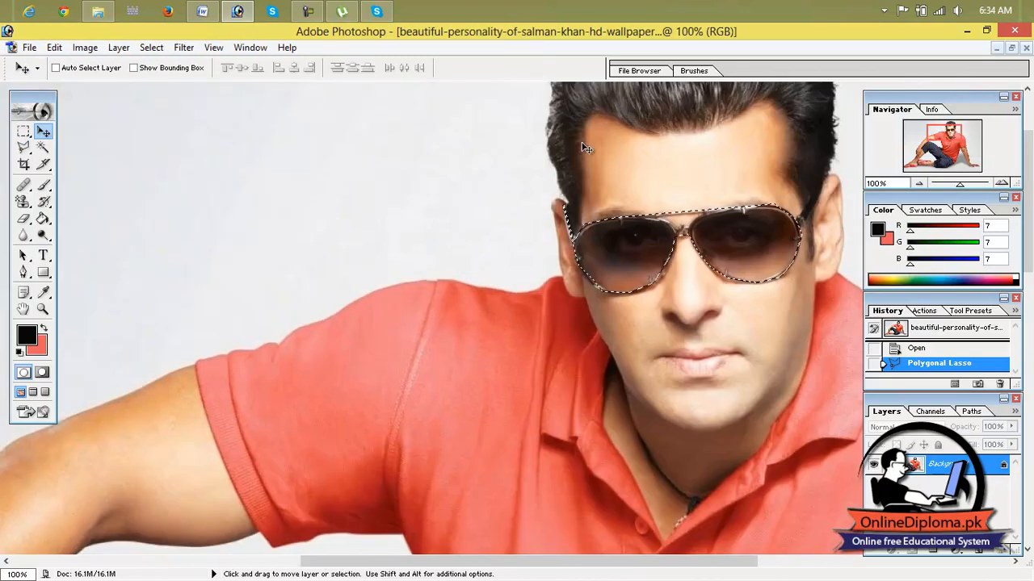
# Convert the locked background into a regular layer and move the selected sunglasses off the face onto the grey backdrop above the shoulder.
pyautogui.doubleClick(943, 464)
pyautogui.click(622, 260)
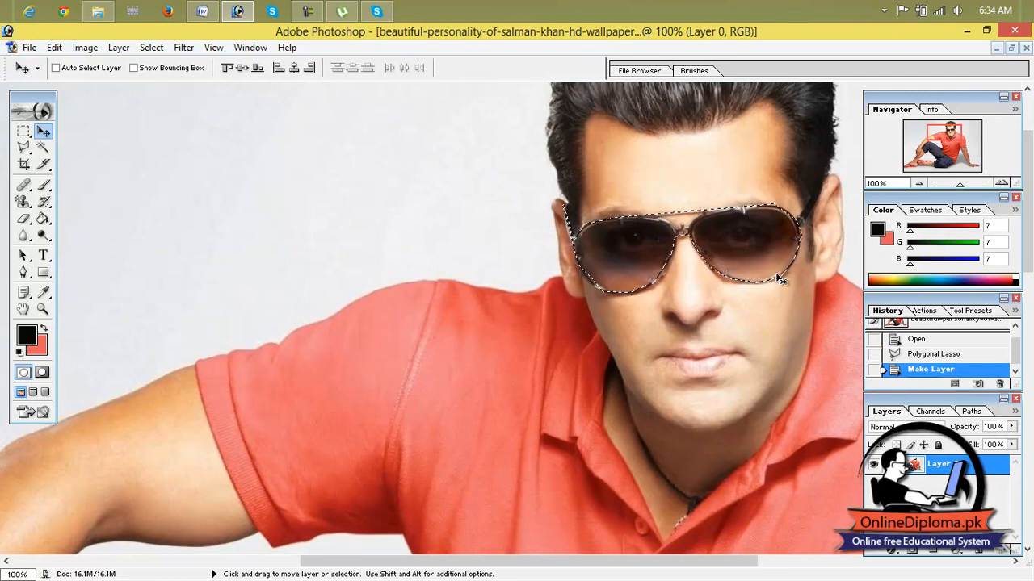
pyautogui.moveTo(759, 263); pyautogui.dragTo(363, 236)
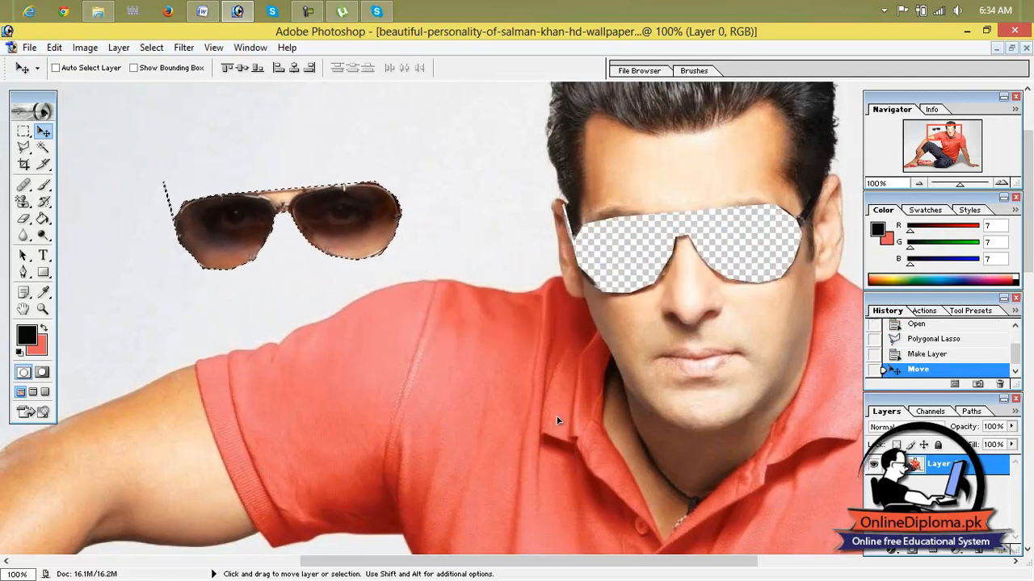
# Open the image 6 from the HD wallpaper folder.
pyautogui.click(54, 48)
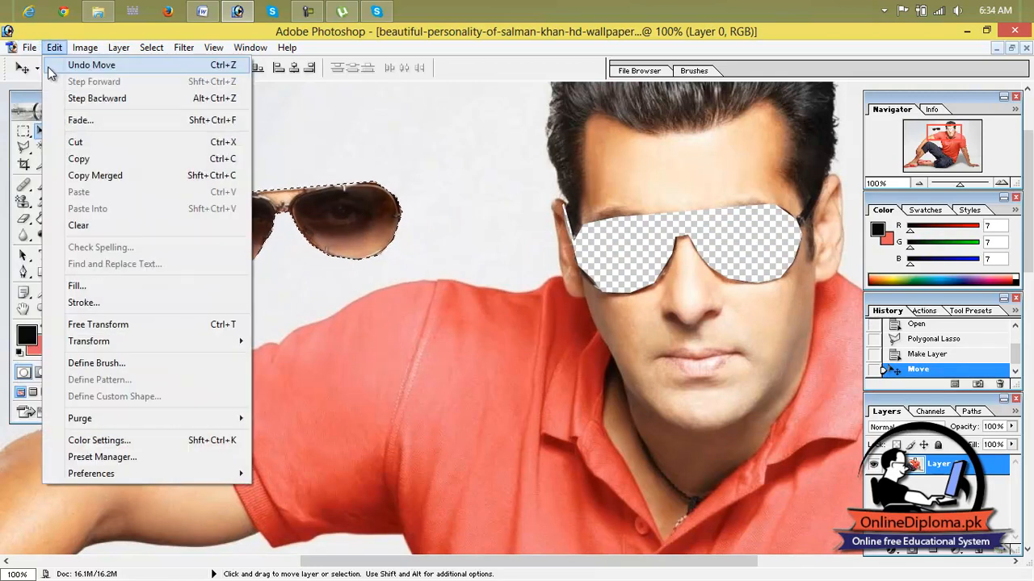
pyautogui.click(48, 84)
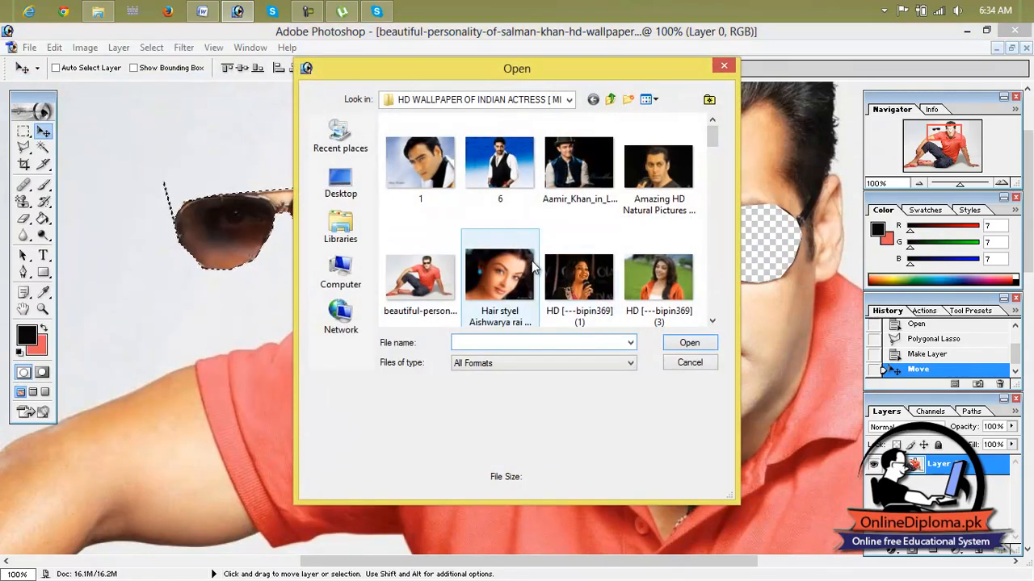
pyautogui.click(510, 203)
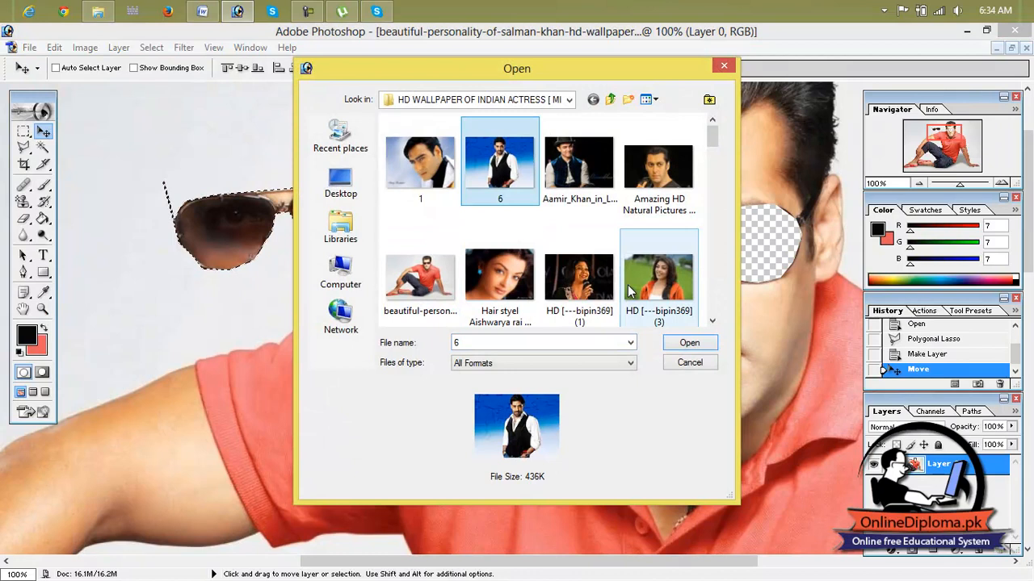
pyautogui.click(687, 343)
# Copy the selected sunglasses into 6.jpg as a new layer and place them over the man's face.
pyautogui.moveTo(398, 113); pyautogui.dragTo(849, 179)
pyautogui.click(448, 253)
pyautogui.moveTo(493, 286); pyautogui.dragTo(827, 287)
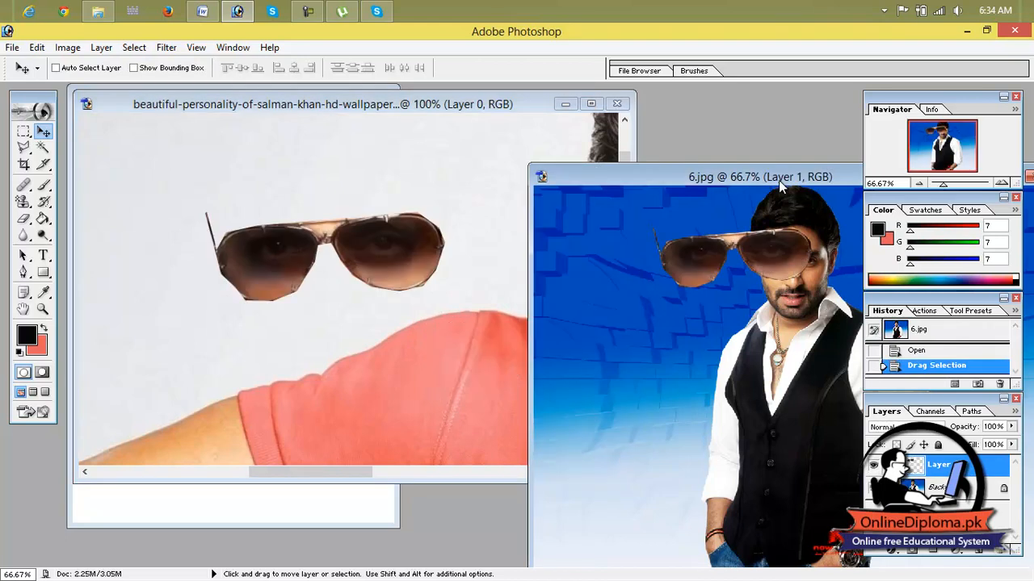
pyautogui.moveTo(779, 180); pyautogui.dragTo(402, 207)
pyautogui.moveTo(392, 284); pyautogui.dragTo(449, 302)
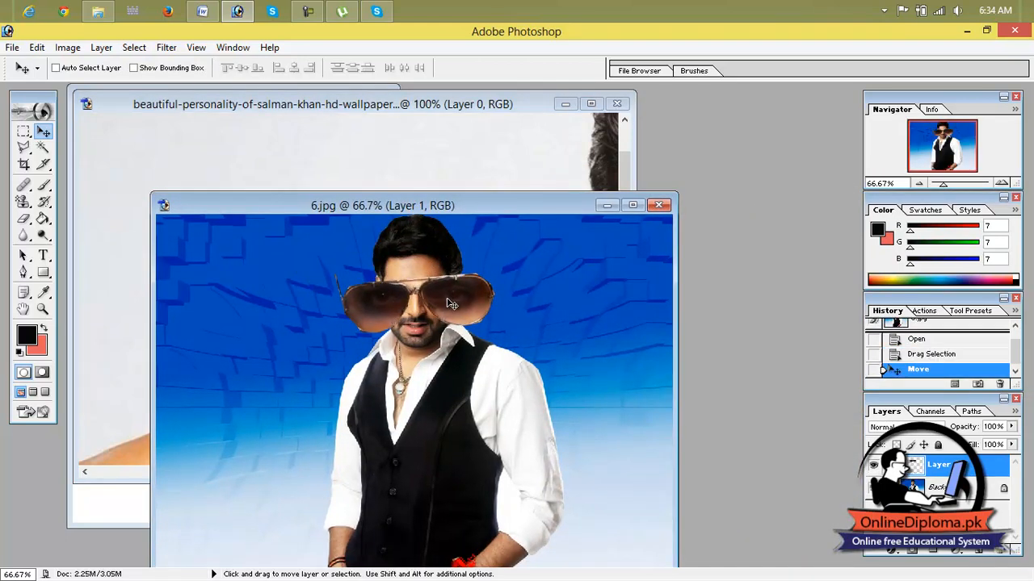
# Free-transform the sunglasses to about 42.3% width and 46.6% height, rotate them 3.0° and apply the transformation.
pyautogui.hotkey('ctrl', 't')
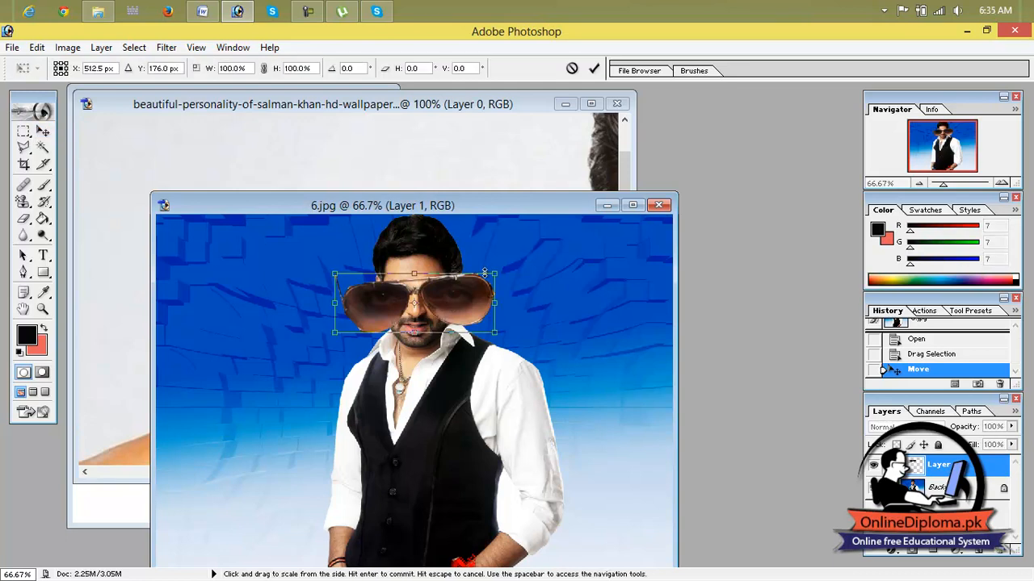
pyautogui.moveTo(495, 272); pyautogui.dragTo(421, 292)
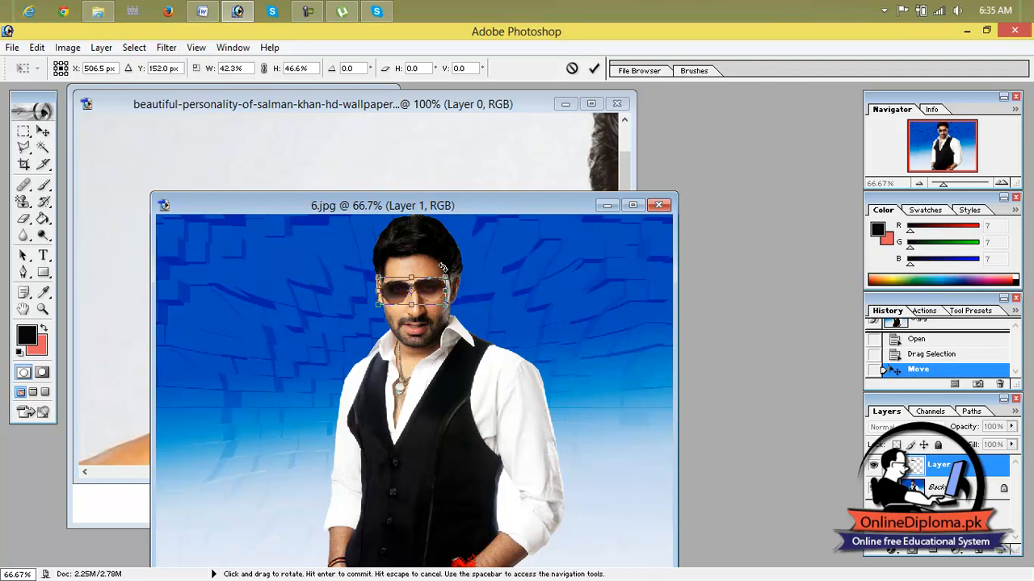
pyautogui.moveTo(444, 268); pyautogui.dragTo(446, 270)
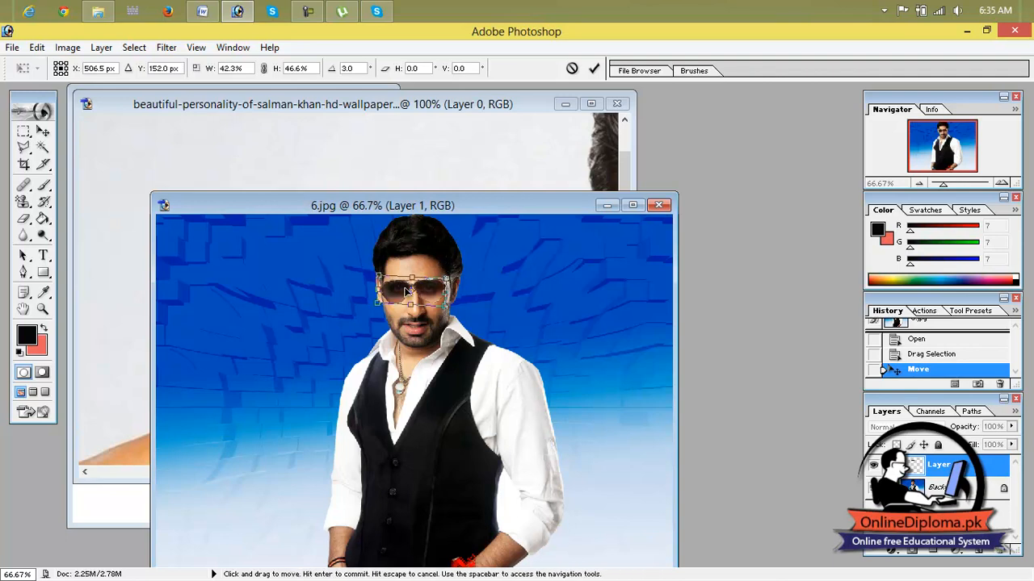
pyautogui.hotkey('ctrl', '-')
pyautogui.hotkey('ctrl', '0')
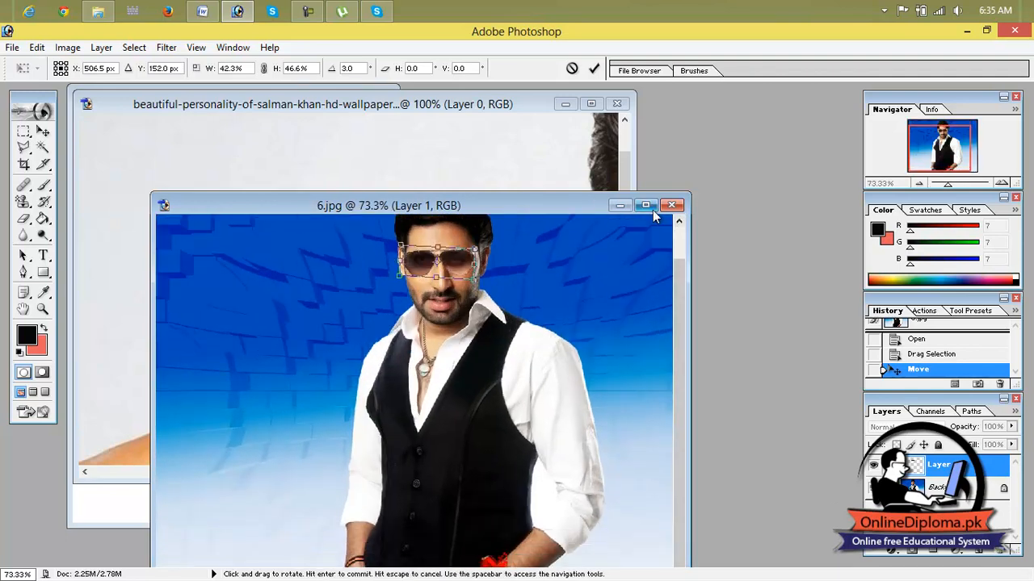
pyautogui.click(660, 206)
pyautogui.scroll(2, 515, 214)
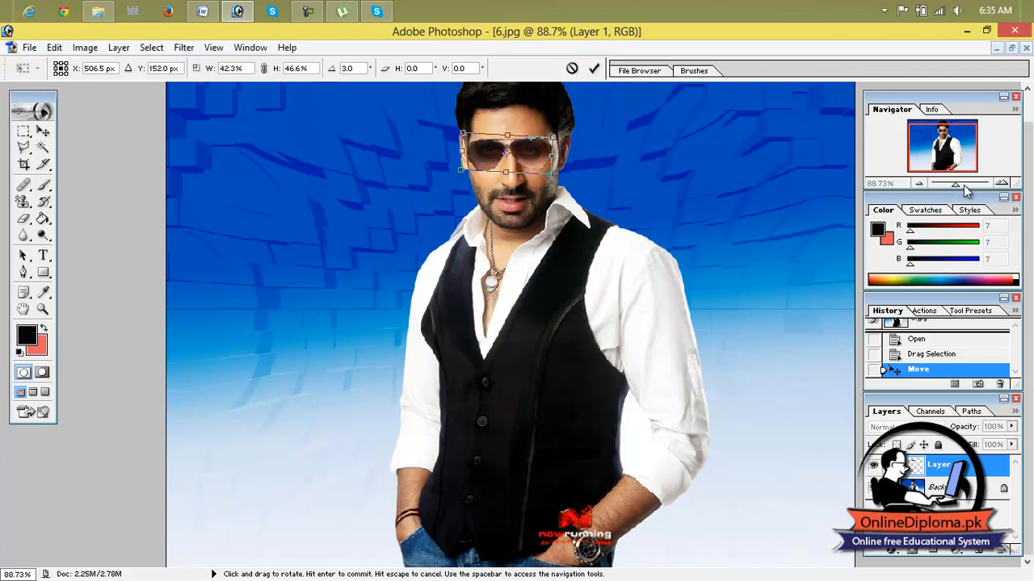
pyautogui.click(594, 69)
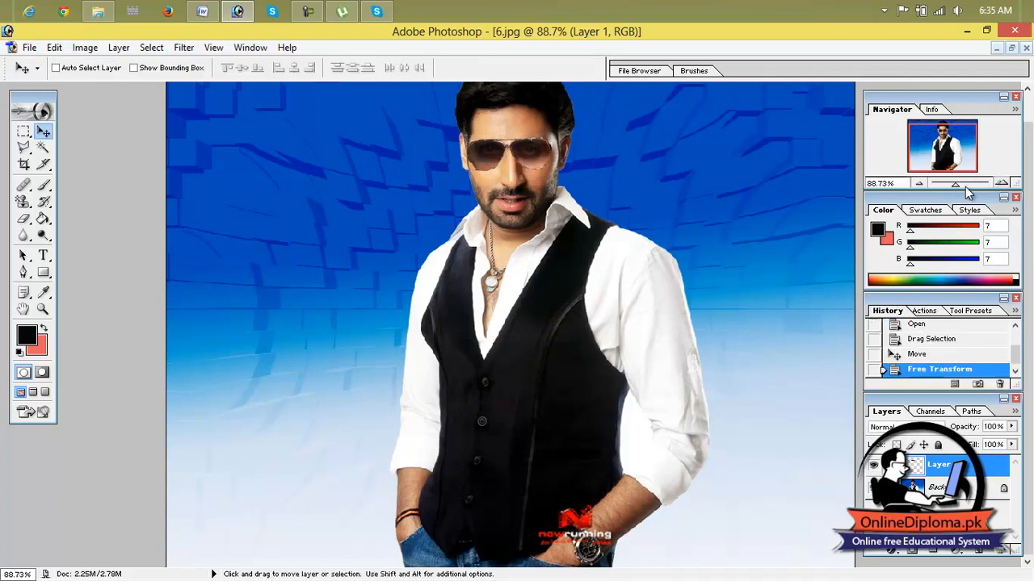
# Shift the sunglasses slightly so that they line up with the man's eyes in 6.jpg.
pyautogui.moveTo(955, 185); pyautogui.dragTo(964, 185)
pyautogui.scroll(4, 547, 143)
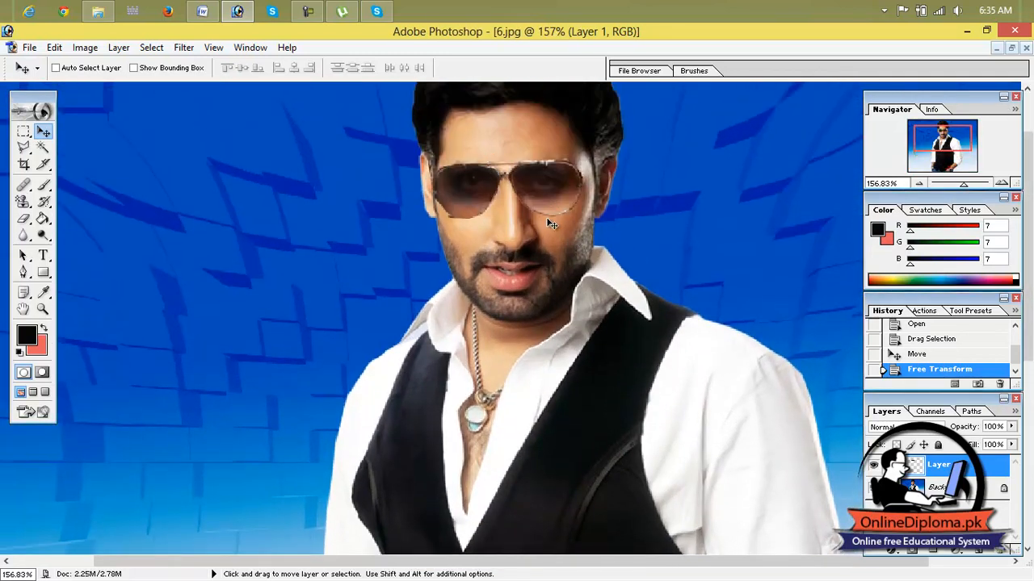
pyautogui.moveTo(545, 197); pyautogui.dragTo(549, 202)
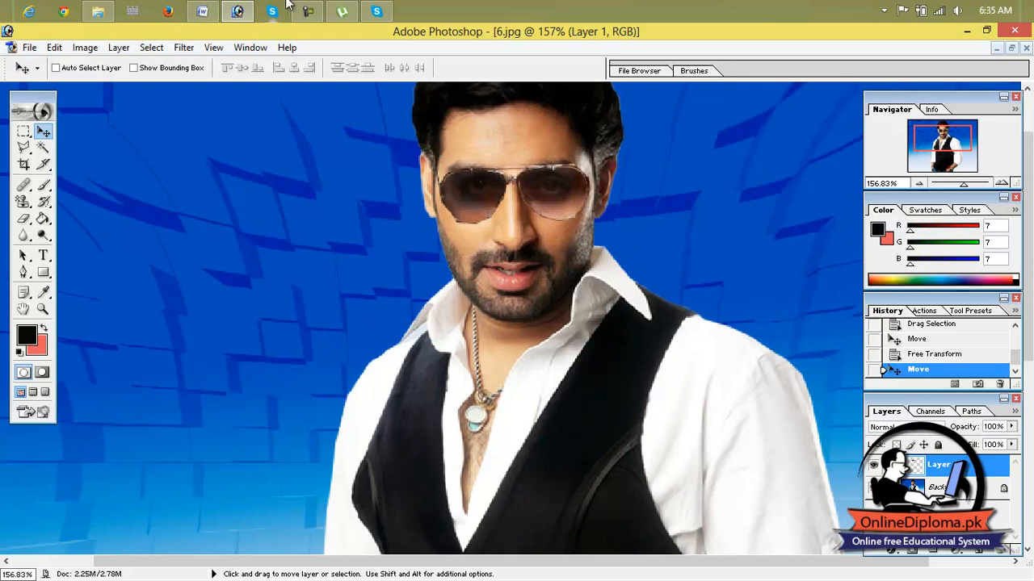
# Close 6.jpg without saving its changes and revert the man's wallpaper photo to its original history snapshot.
pyautogui.click(22, 149)
pyautogui.click(22, 157)
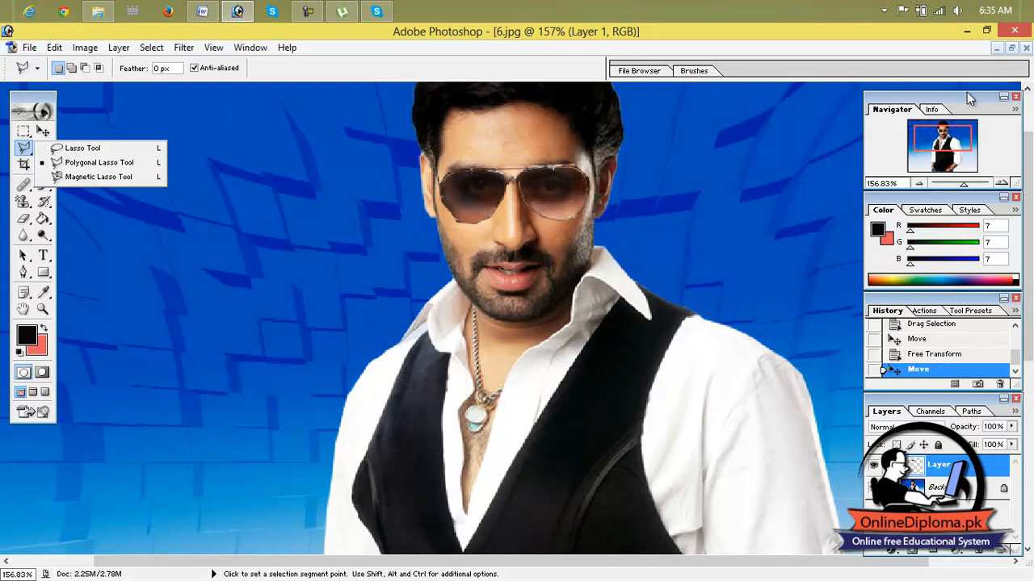
pyautogui.click(1026, 47)
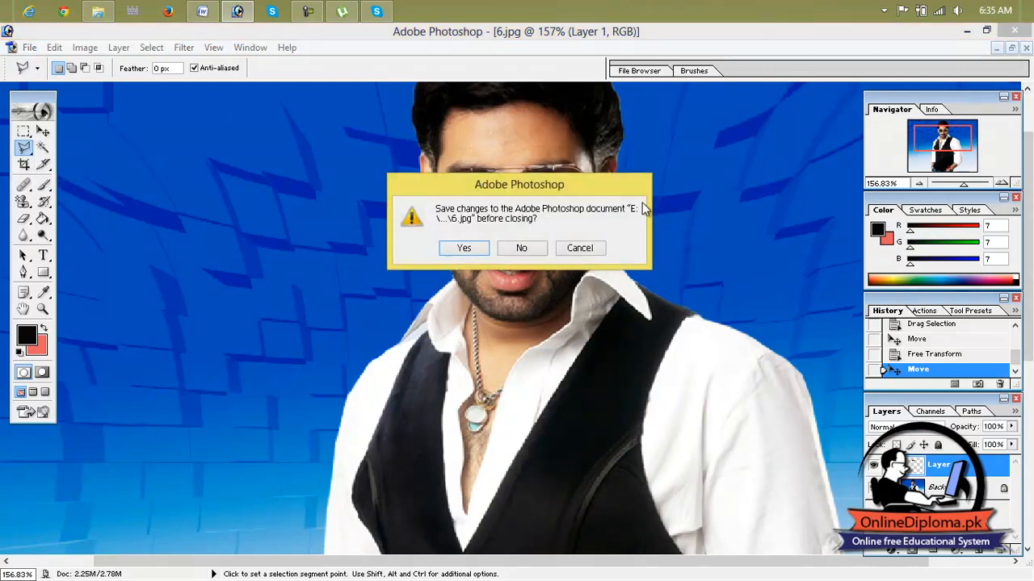
pyautogui.click(522, 247)
pyautogui.click(943, 351)
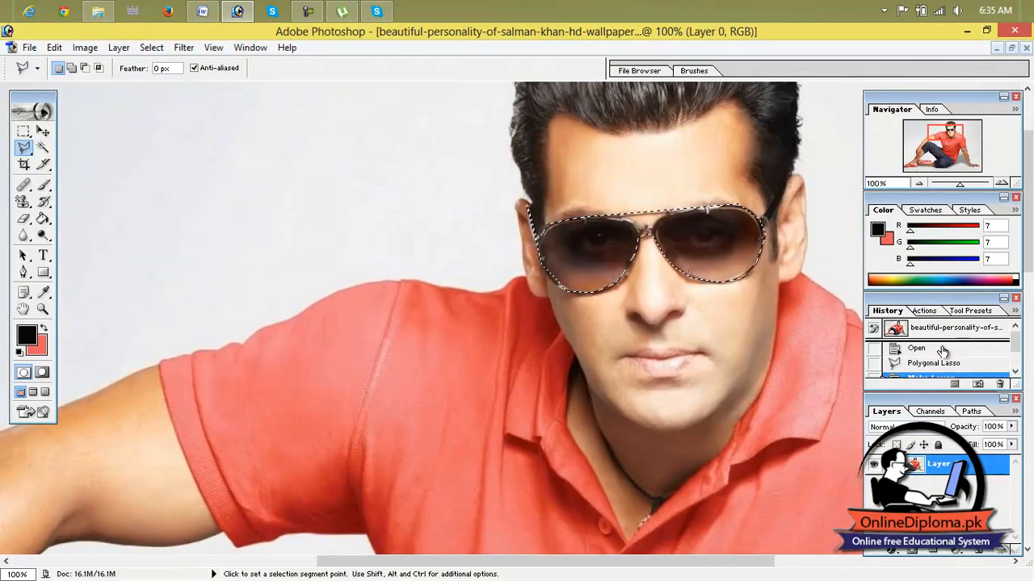
pyautogui.click(920, 327)
# Select the seated man with the Magnetic Lasso, tracing from his front foot over the arm and head to his supporting hand.
pyautogui.scroll(-2, 690, 327)
pyautogui.scroll(-2, 690, 327)
pyautogui.moveTo(960, 186); pyautogui.dragTo(937, 191)
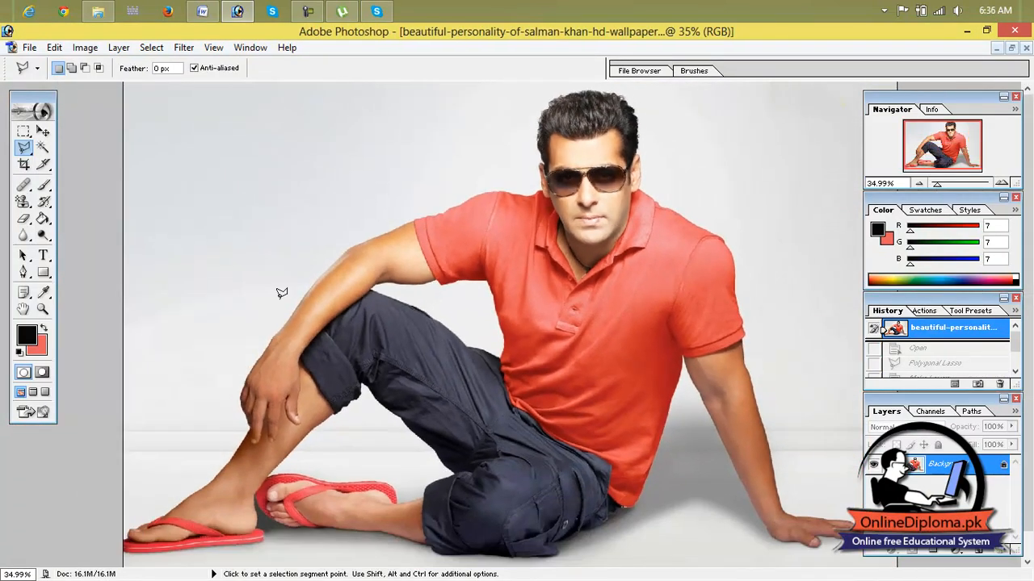
pyautogui.click(25, 148)
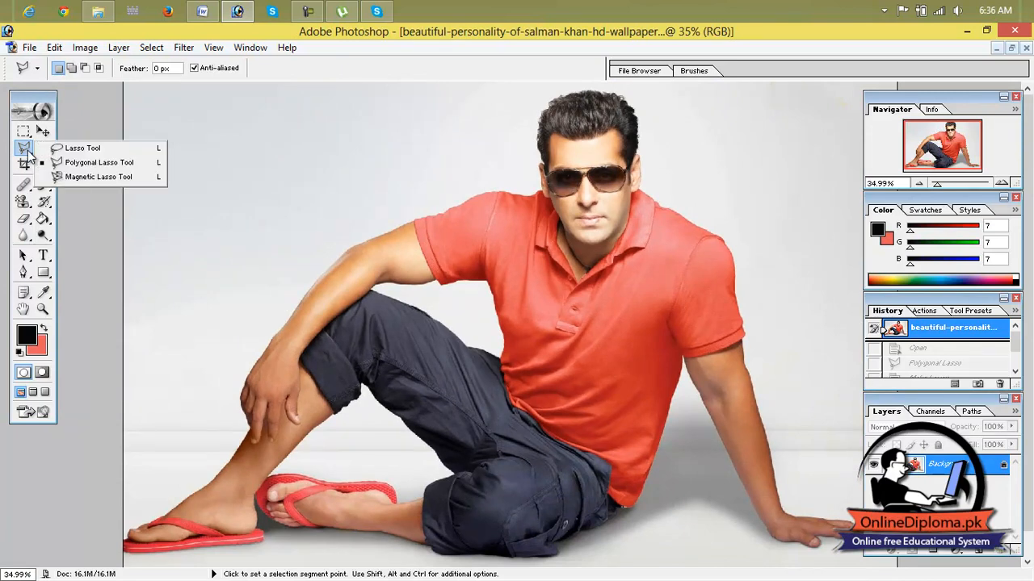
pyautogui.click(89, 179)
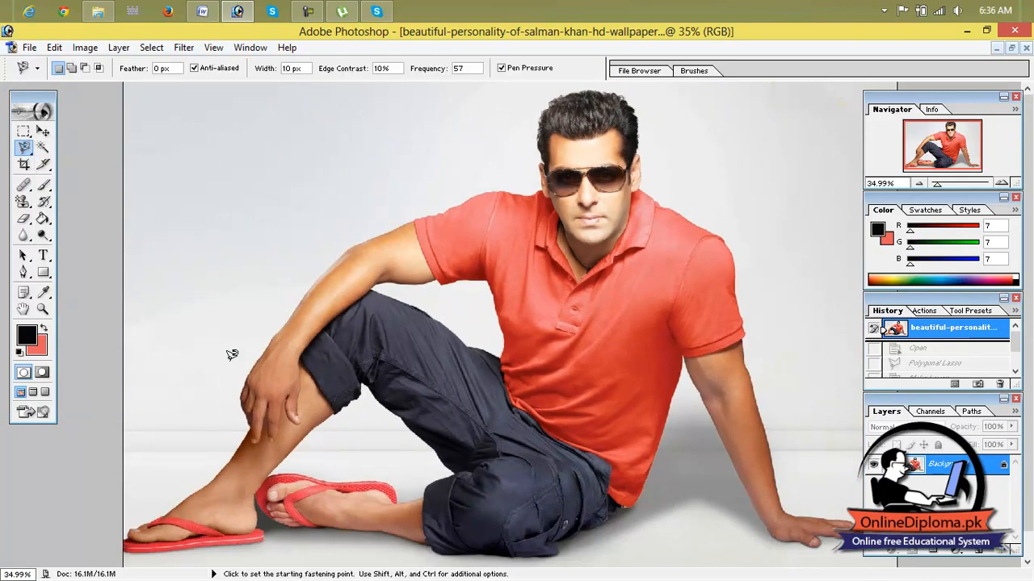
pyautogui.click(129, 524)
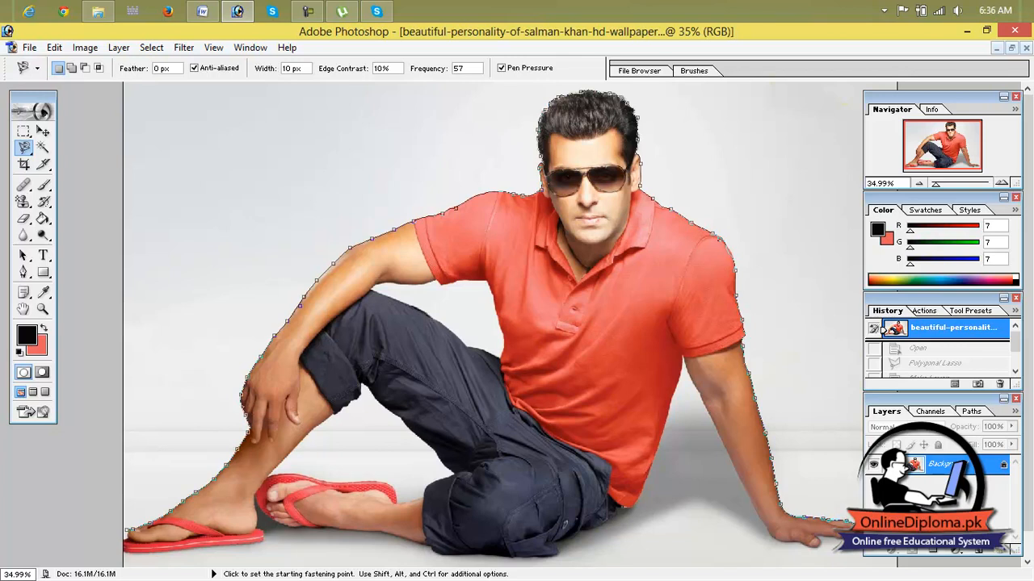
pyautogui.doubleClick(808, 539)
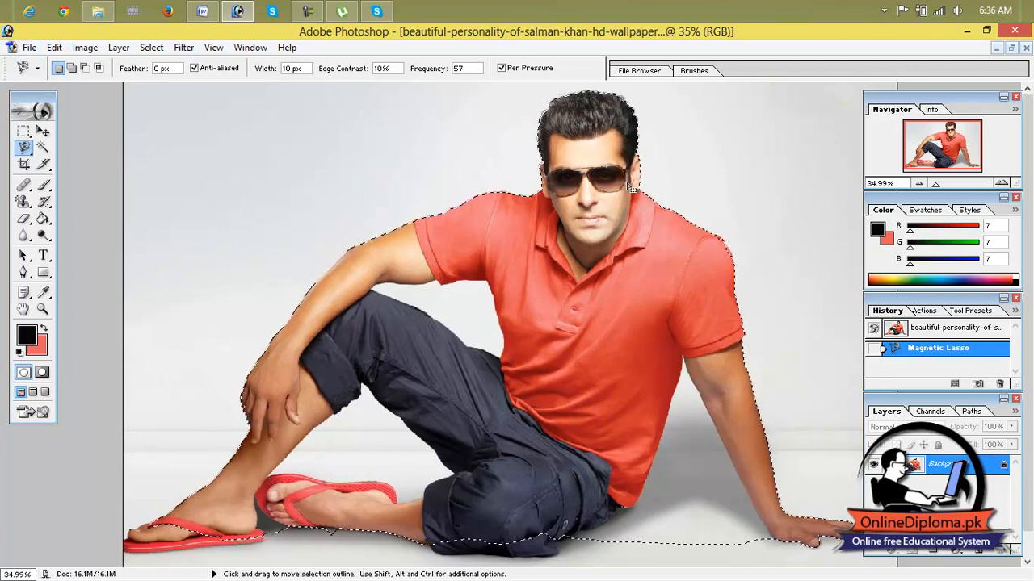
# Restore the photo to a floating window and open the image HD [---bipin369] (62) from the wallpaper folder.
pyautogui.click(1010, 48)
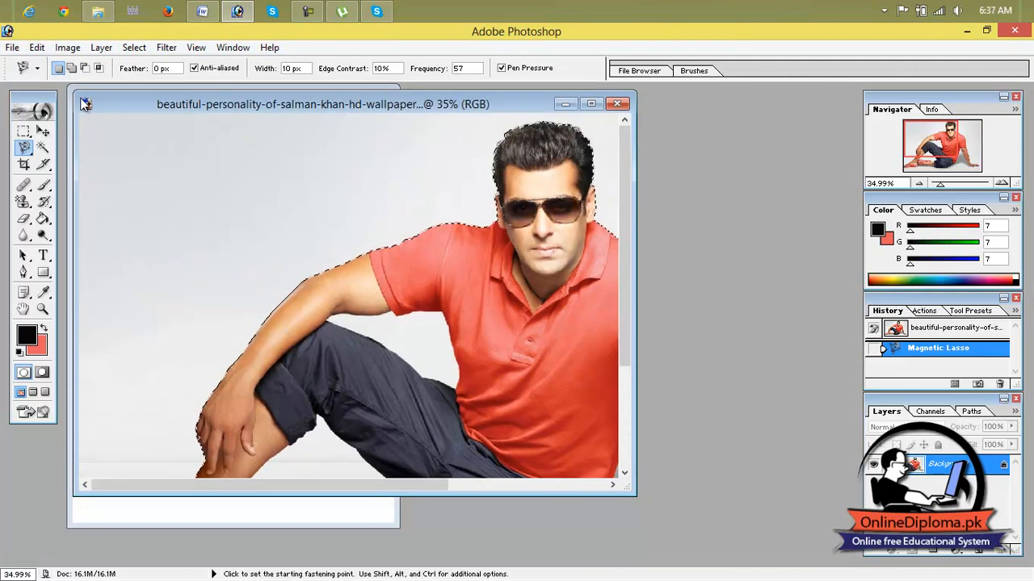
pyautogui.click(12, 48)
pyautogui.click(42, 86)
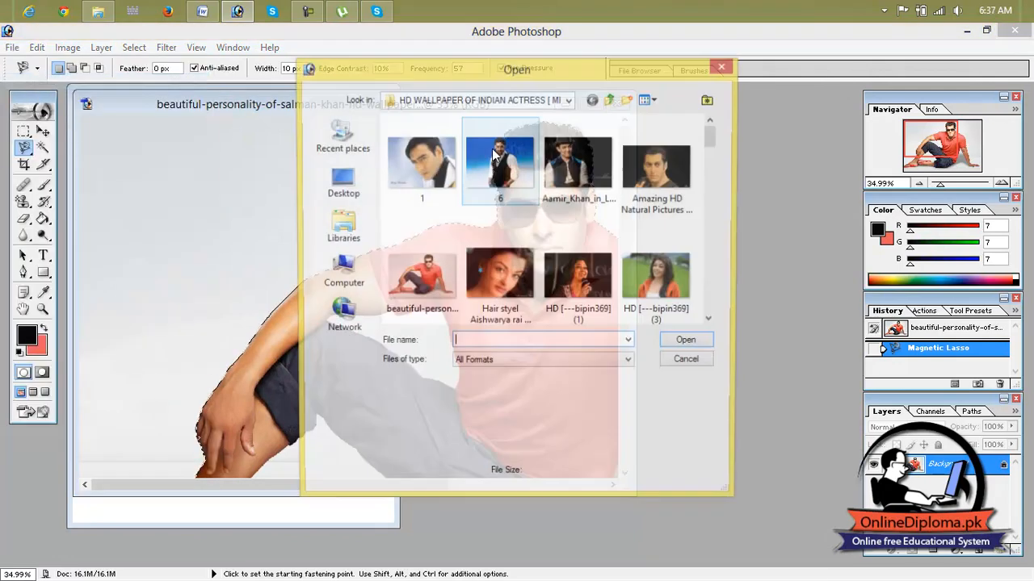
pyautogui.moveTo(708, 140); pyautogui.dragTo(734, 312)
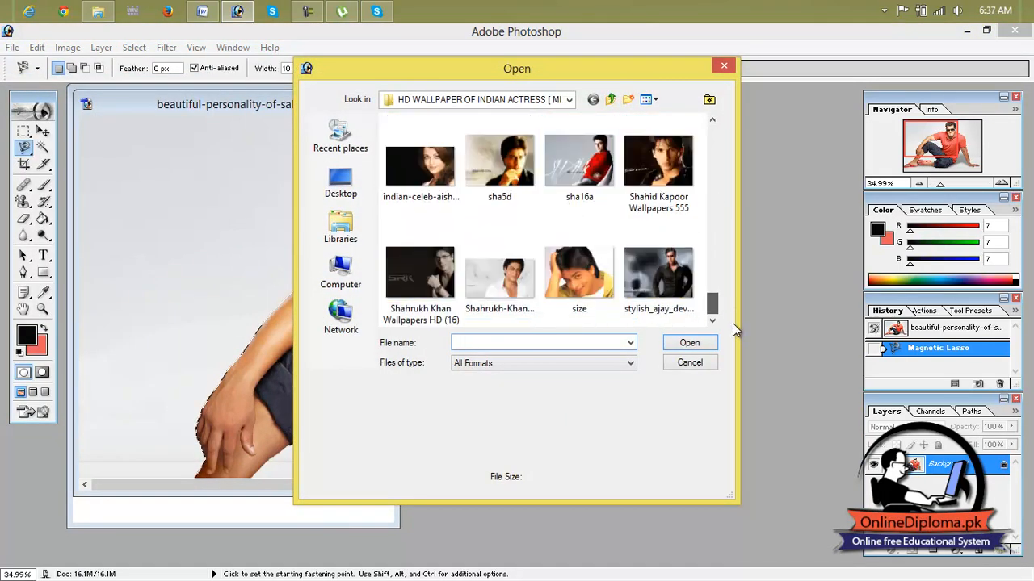
pyautogui.moveTo(711, 306); pyautogui.dragTo(710, 261)
pyautogui.click(658, 265)
pyautogui.click(689, 343)
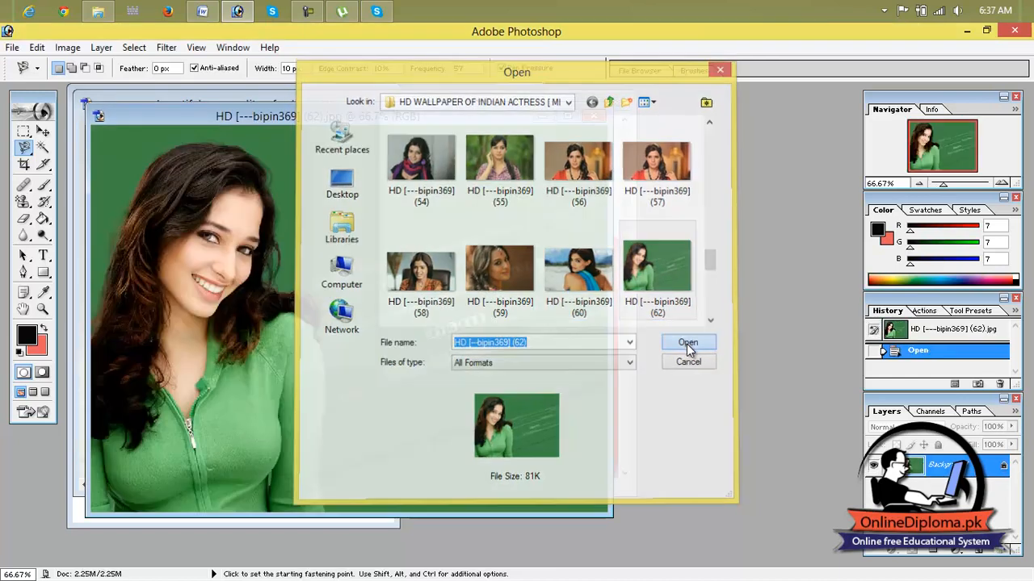
# Copy the selected man into the green-background photo with the Move tool and position him beside the woman.
pyautogui.moveTo(465, 125); pyautogui.dragTo(751, 252)
pyautogui.click(43, 131)
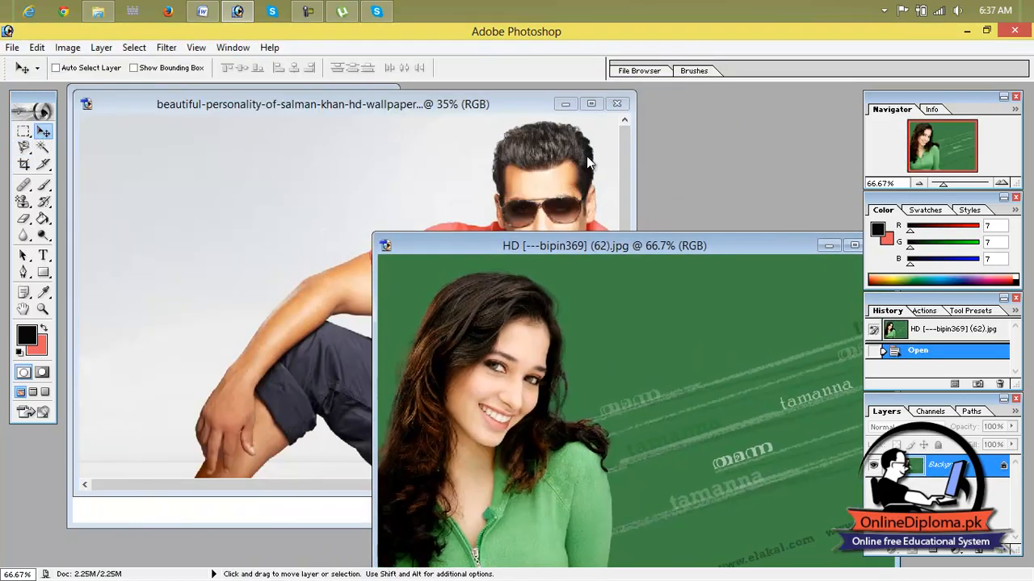
pyautogui.click(599, 160)
pyautogui.moveTo(599, 160); pyautogui.dragTo(718, 342)
pyautogui.moveTo(748, 252); pyautogui.dragTo(479, 151)
pyautogui.click(589, 145)
pyautogui.moveTo(547, 303); pyautogui.dragTo(626, 316)
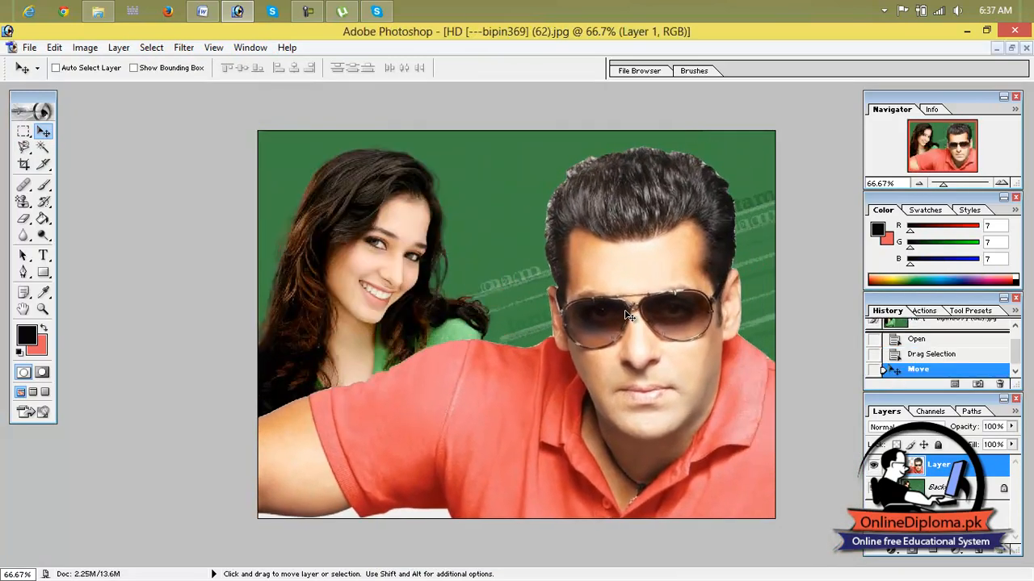
# Free-transform the man's layer to 50% width and height, then shrink it proportionally to about 34.8% beside the woman.
pyautogui.hotkey('ctrl', 't')
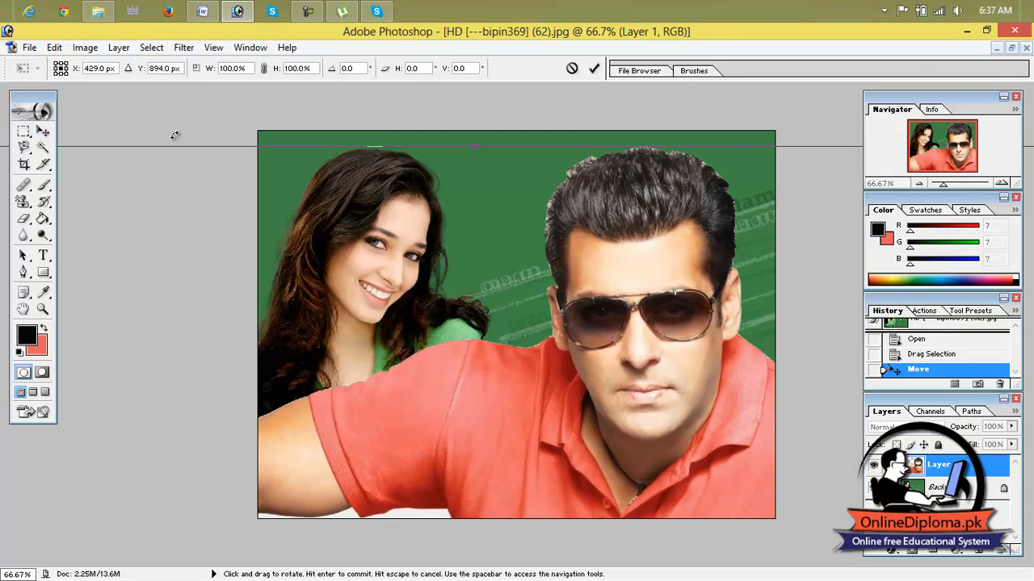
pyautogui.doubleClick(231, 69)
pyautogui.write('50')
pyautogui.press('Return')
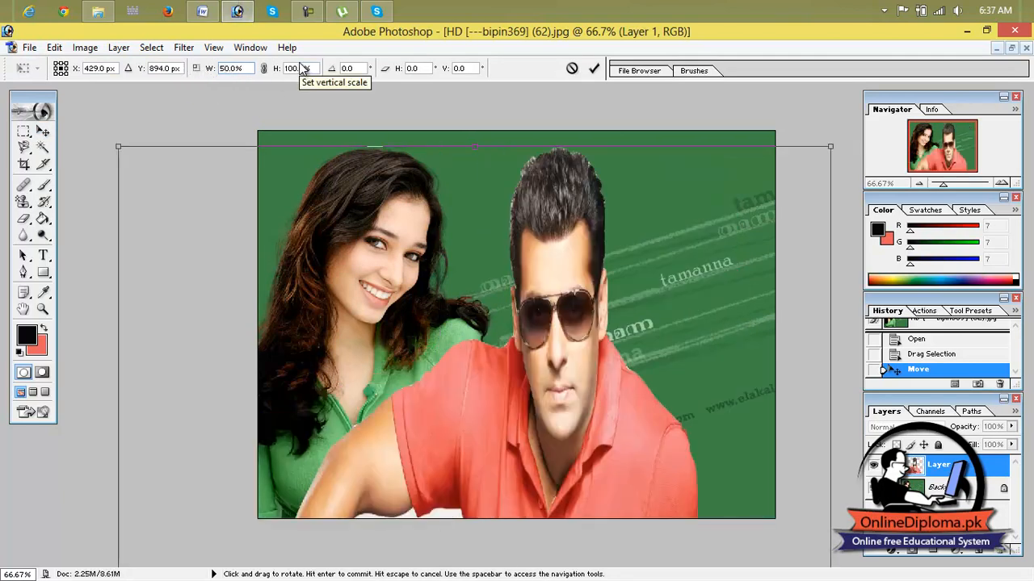
pyautogui.doubleClick(296, 69)
pyautogui.write('50')
pyautogui.press('Return')
pyautogui.moveTo(119, 365); pyautogui.dragTo(388, 258)
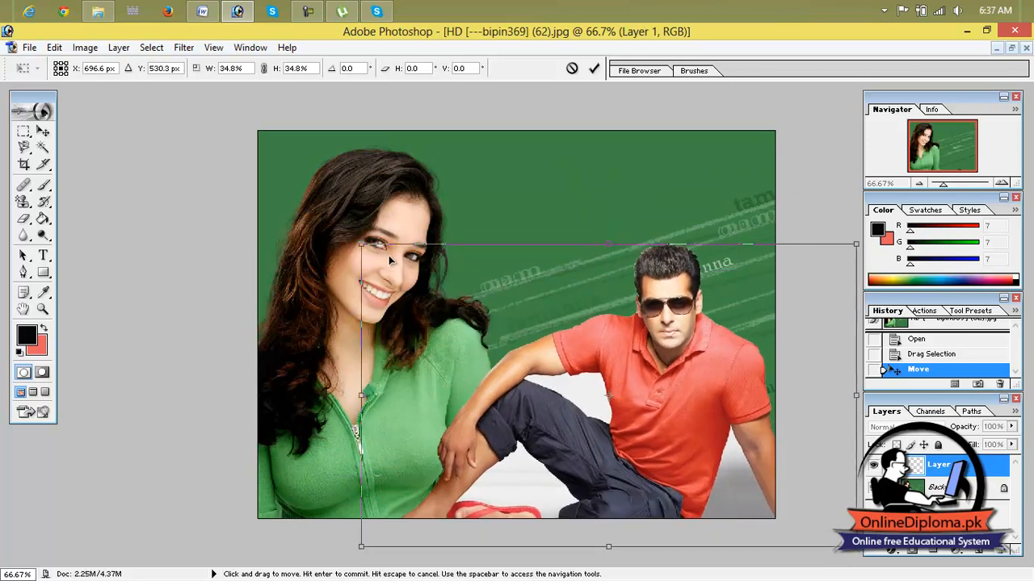
pyautogui.click(594, 68)
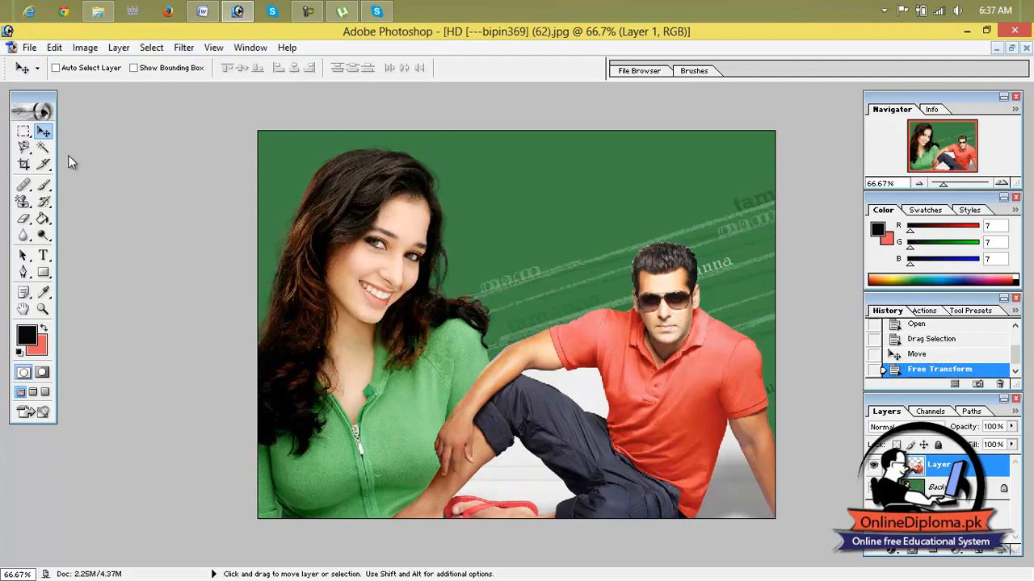
# Select the white background patch enclosed by the man's bent arm, shirt and raised thigh with the Magnetic Lasso and delete it.
pyautogui.click(25, 147)
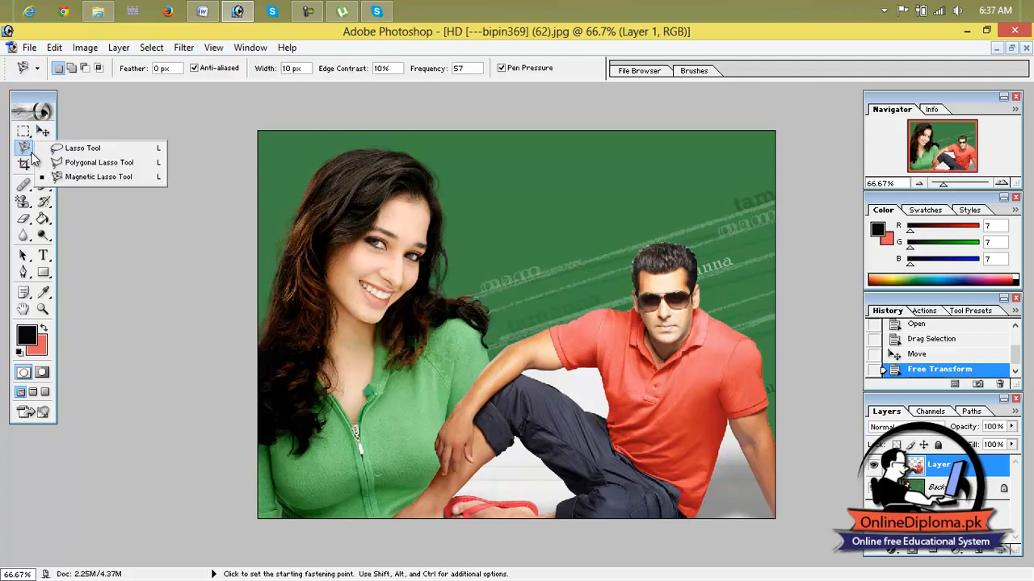
pyautogui.click(475, 179)
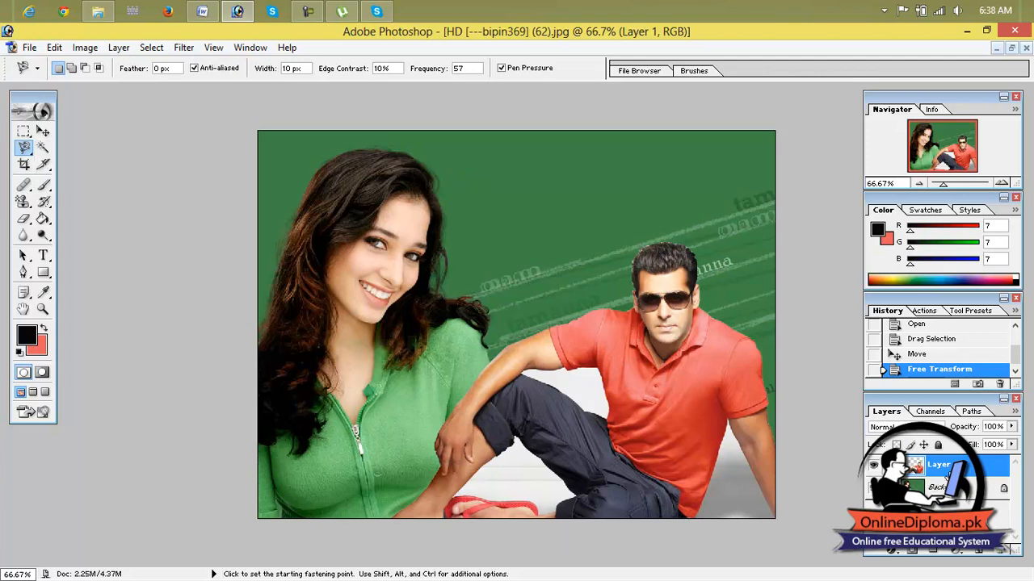
pyautogui.hotkey('ctrl', '0')
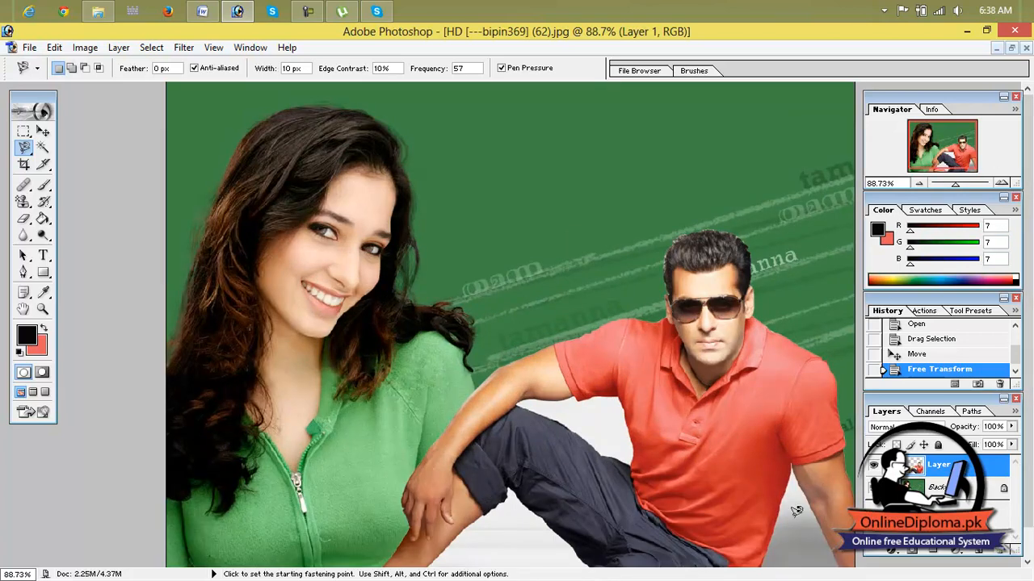
pyautogui.click(1027, 563)
pyautogui.click(1027, 562)
pyautogui.click(1027, 563)
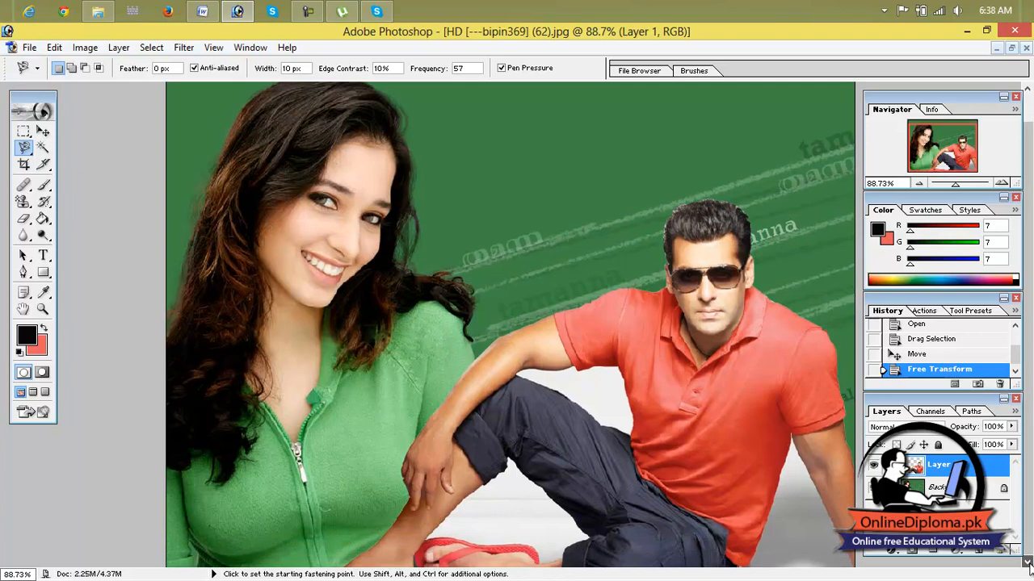
pyautogui.click(630, 428)
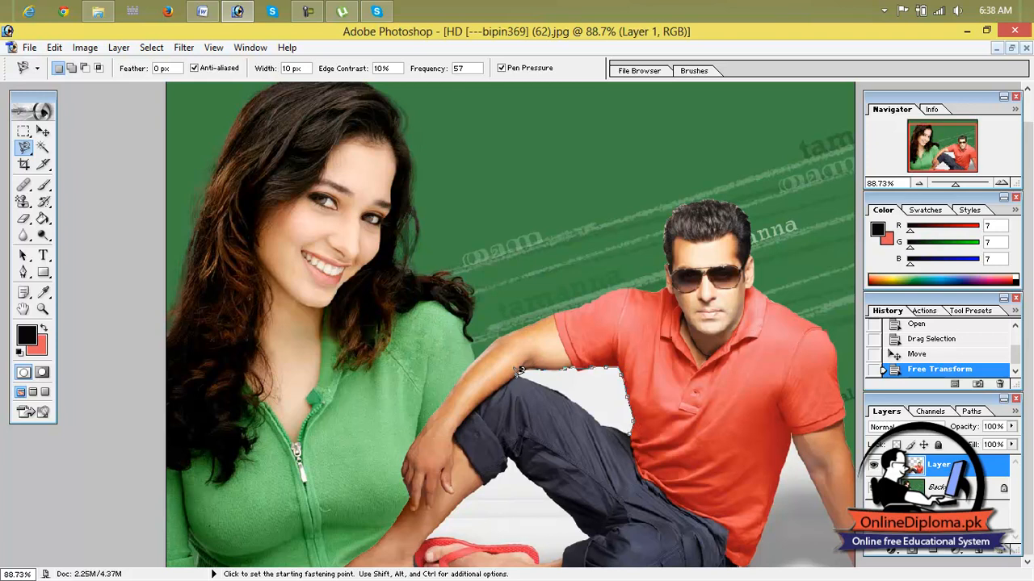
pyautogui.click(631, 428)
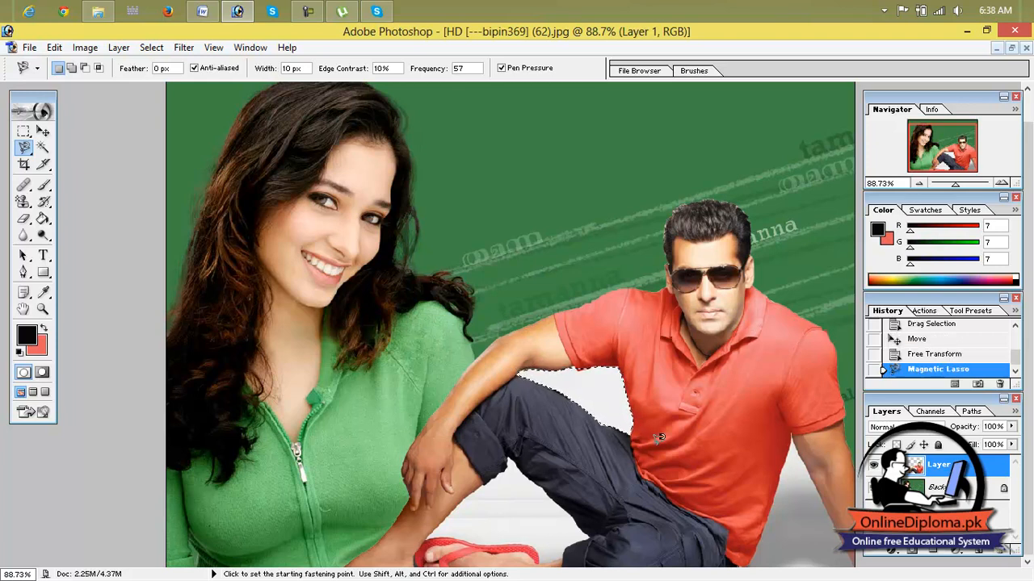
pyautogui.press('Delete')
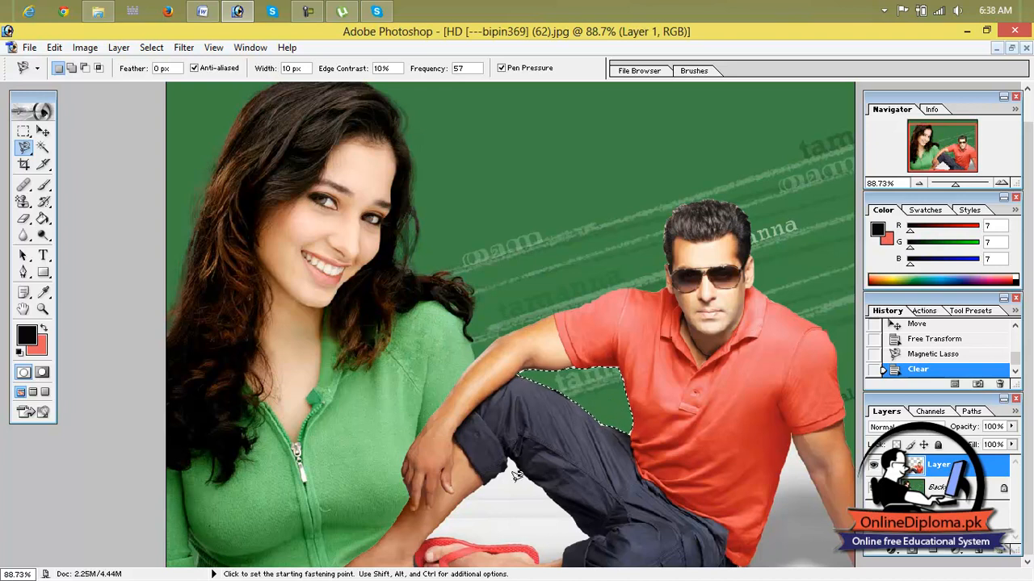
# Trace the white area between the man's legs, below his raised knee and above the red slipper, and delete it.
pyautogui.click(509, 459)
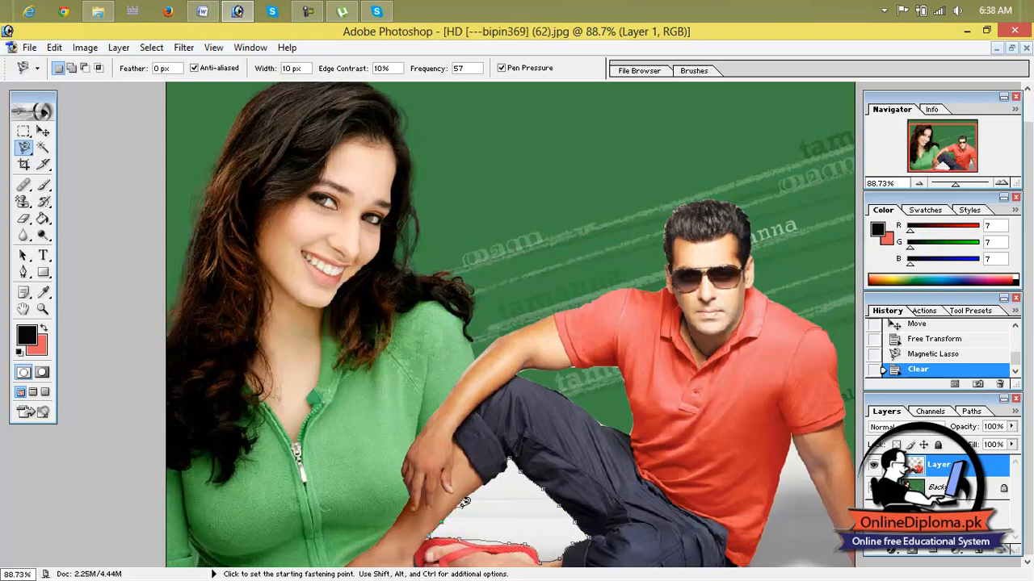
pyautogui.click(510, 461)
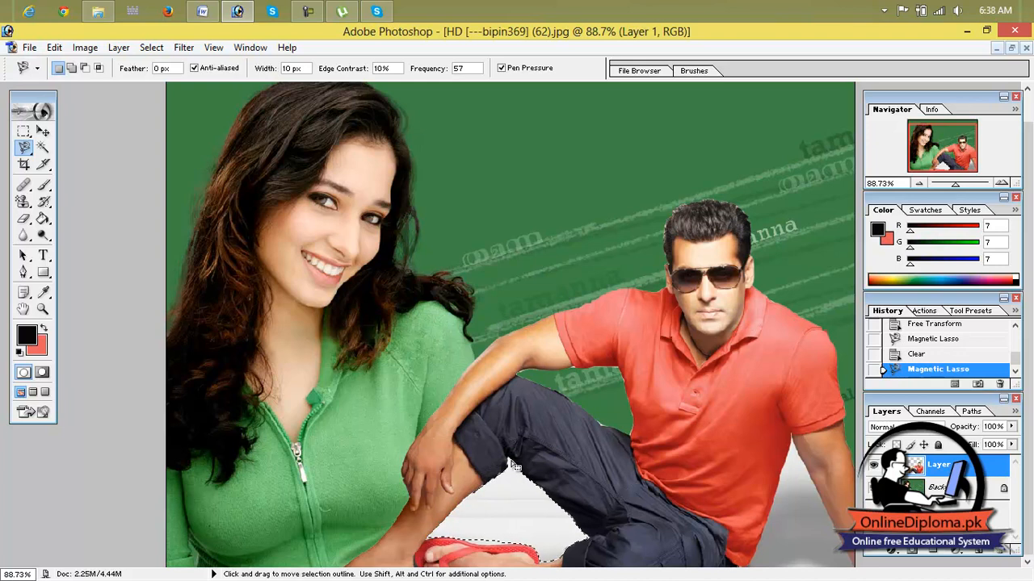
pyautogui.press('Delete')
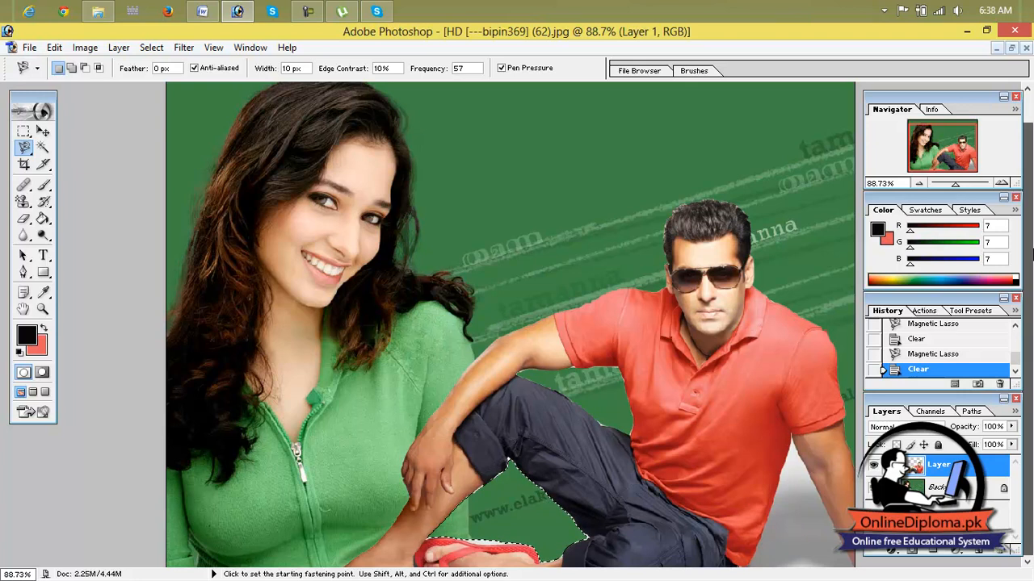
# Select the grey background between the man's shirt and his supporting arm with the Magnetic Lasso and delete it.
pyautogui.click(795, 431)
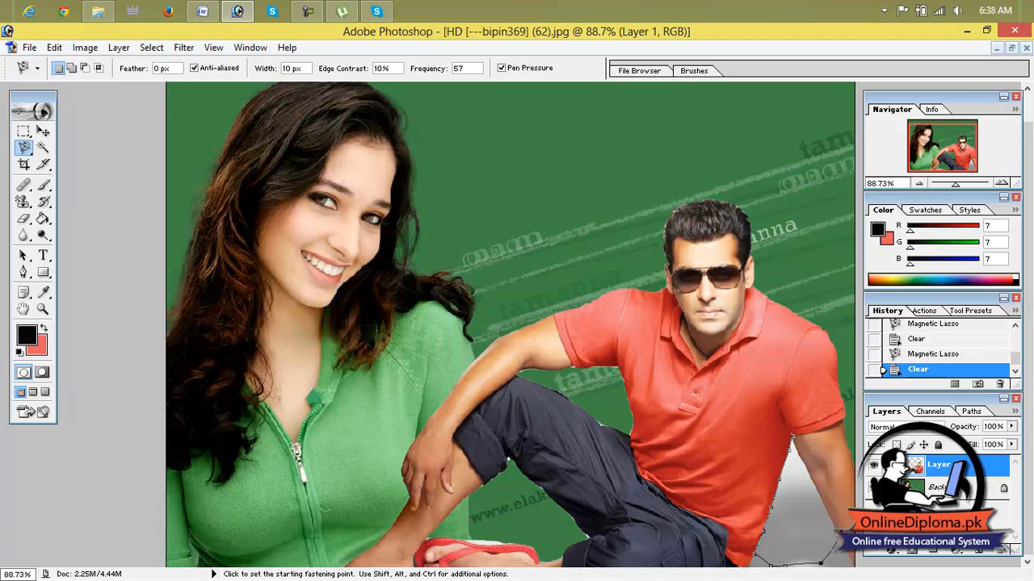
pyautogui.click(796, 431)
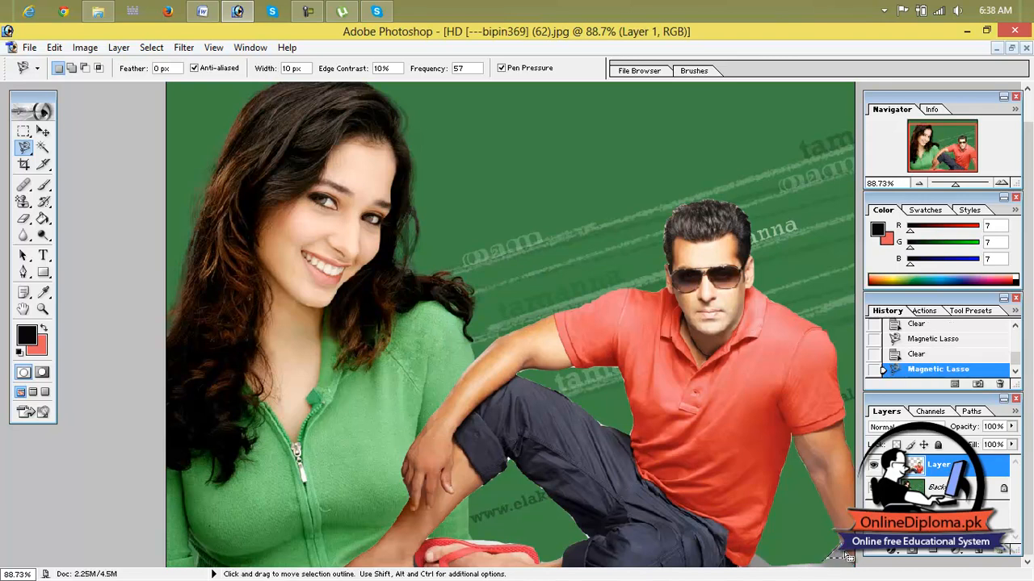
pyautogui.press('Delete')
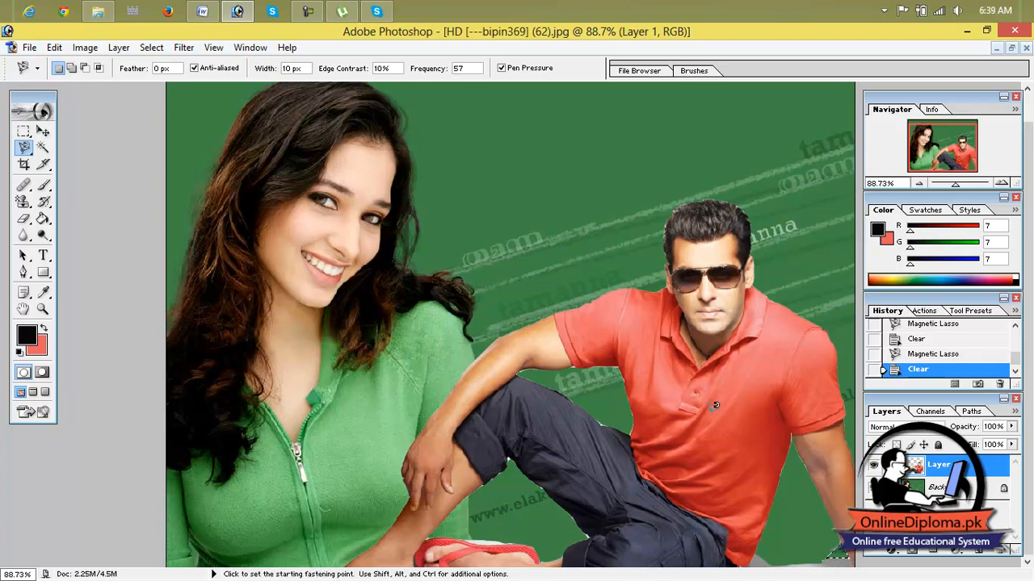
# Move the man up, then select the remaining white floor between his hip and supporting hand, delete it and deselect.
pyautogui.click(43, 131)
pyautogui.moveTo(723, 375); pyautogui.dragTo(685, 264)
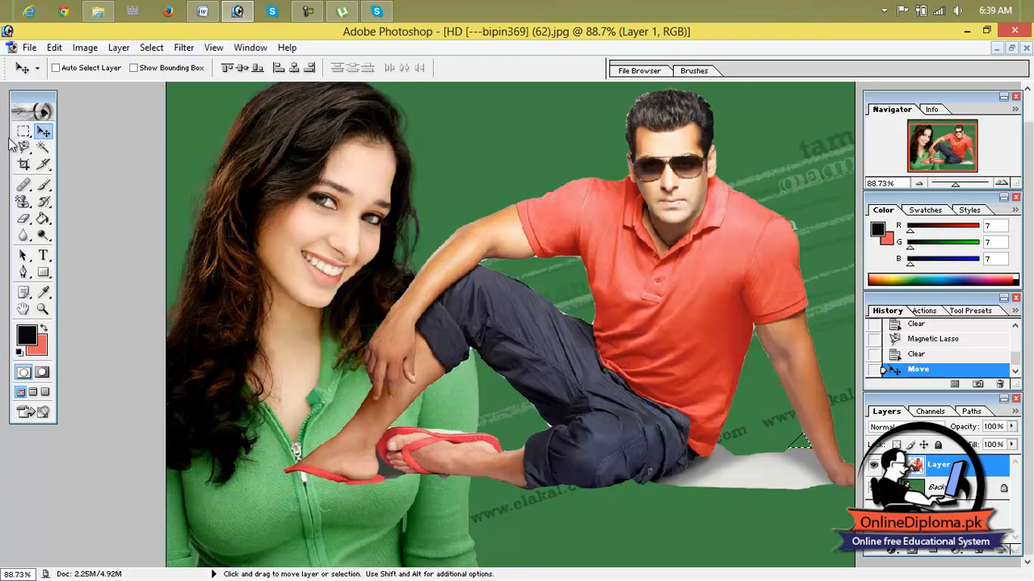
pyautogui.moveTo(26, 152); pyautogui.dragTo(79, 180)
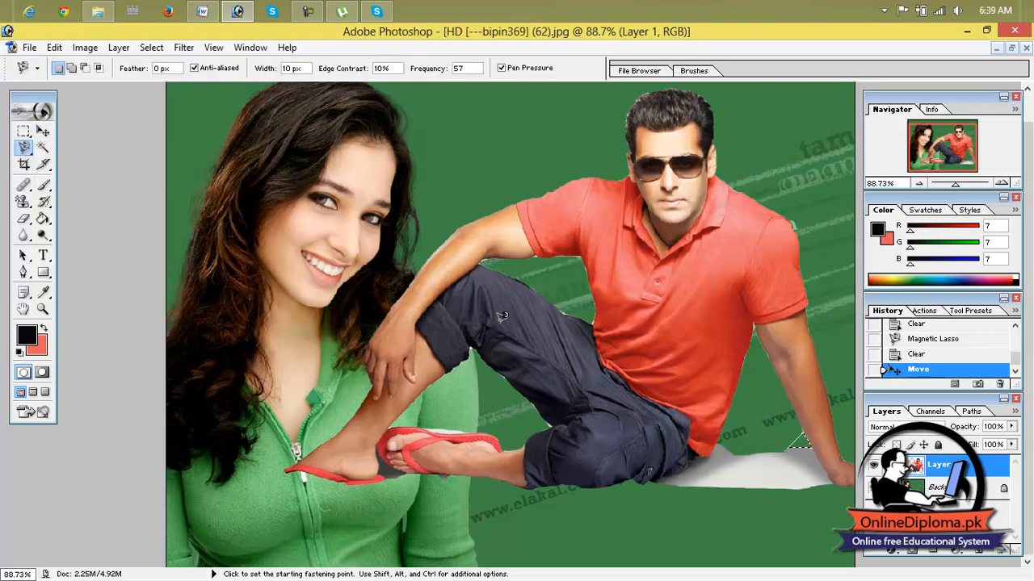
pyautogui.click(718, 442)
pyautogui.click(721, 436)
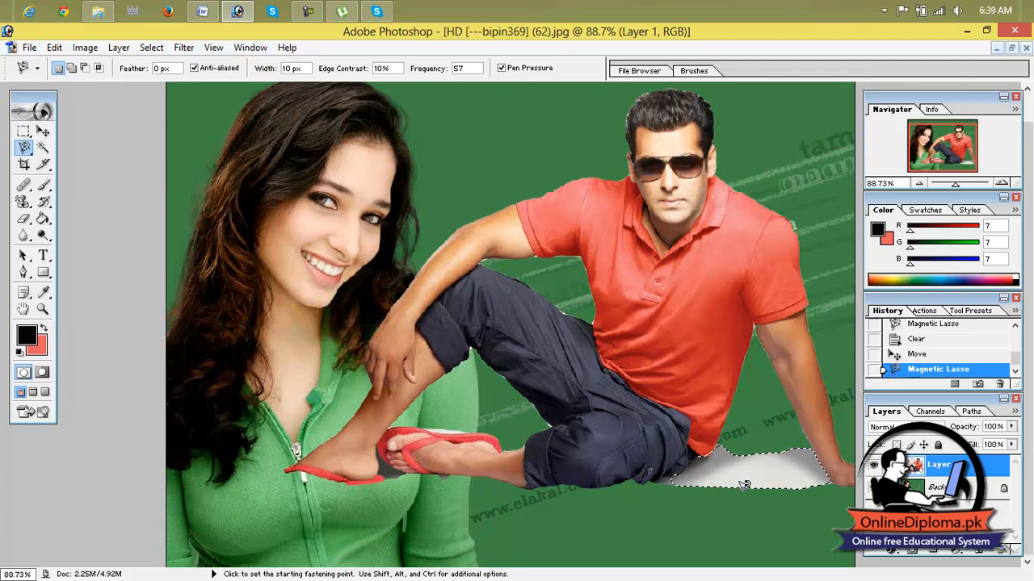
pyautogui.press('Delete')
pyautogui.hotkey('ctrl', 'd')
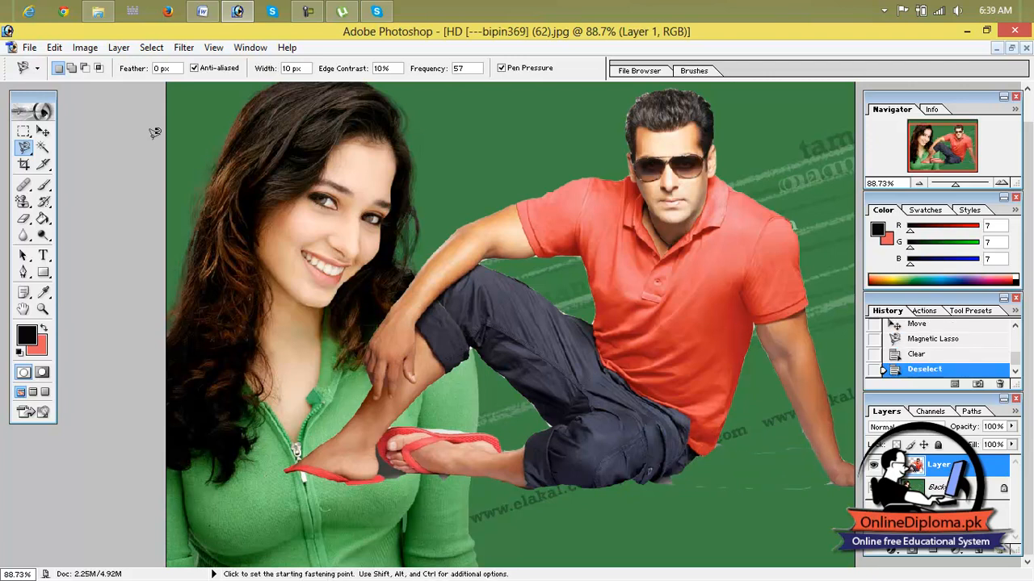
# Move the cut-out man back down beside the woman so his feet extend past the photo's lower edge.
pyautogui.click(43, 131)
pyautogui.moveTo(705, 301); pyautogui.dragTo(755, 411)
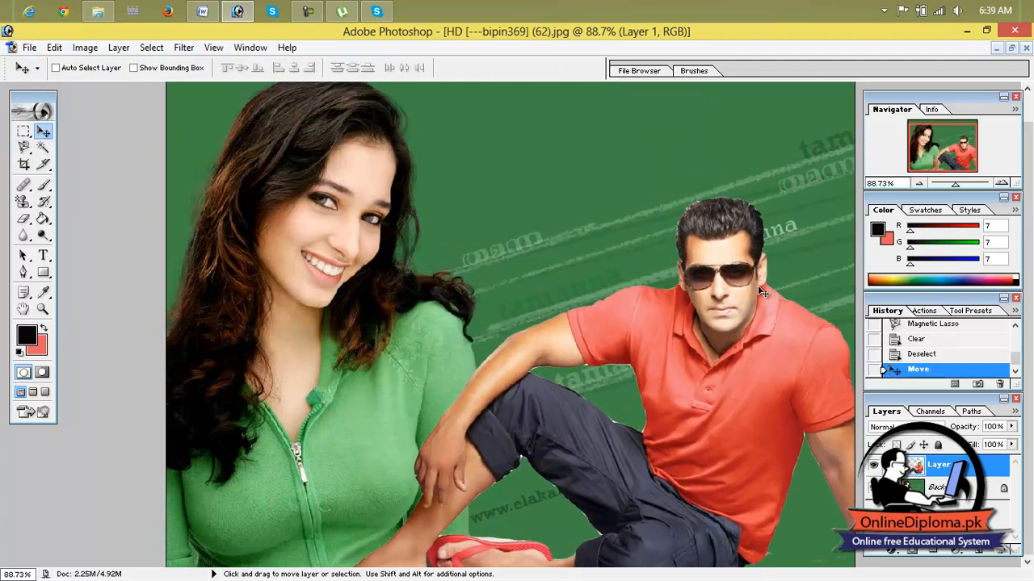